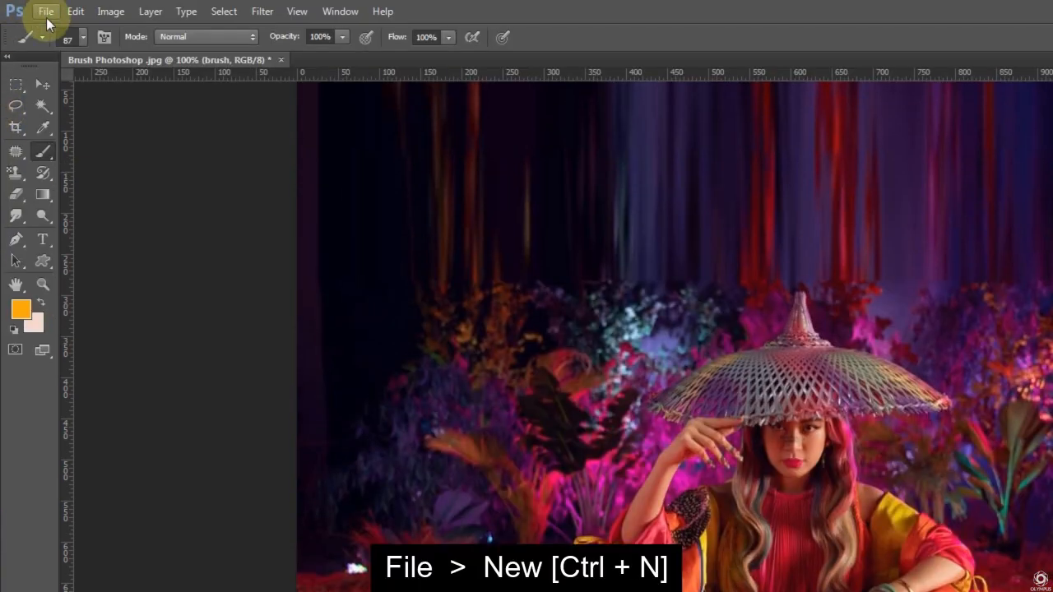
Start a new document named "brush" with a width and height of 500 pixels.
{"action": "left_click", "coordinate": [45, 12]}
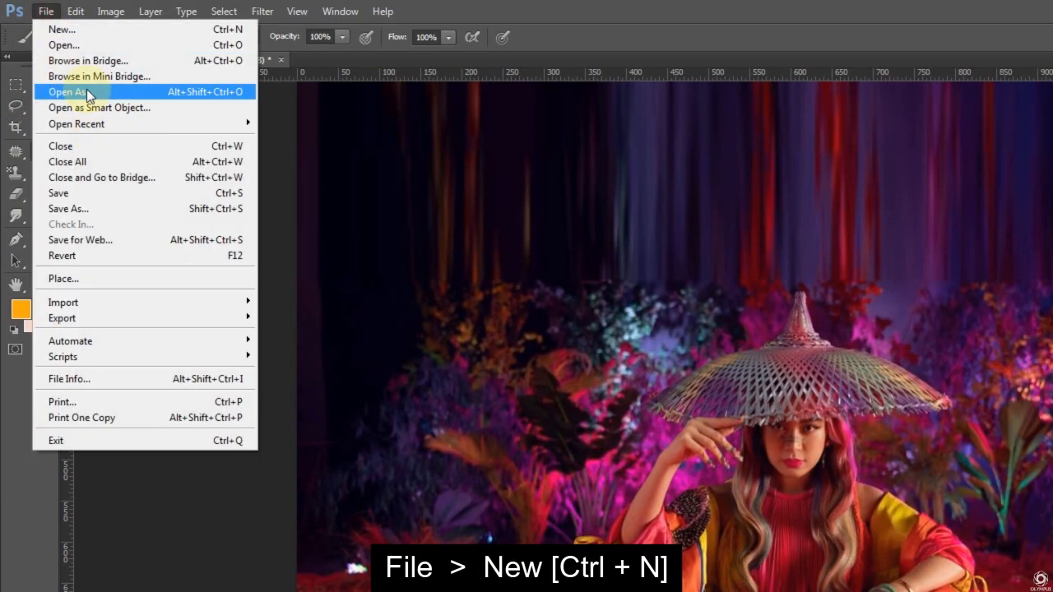
{"action": "left_click", "coordinate": [90, 36]}
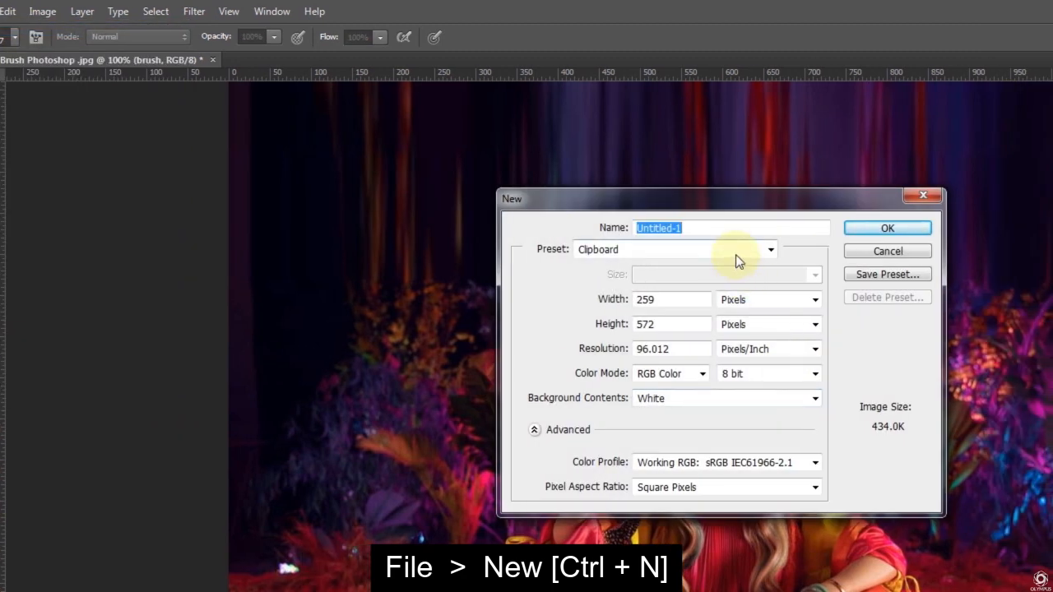
{"action": "type", "text": "brush"}
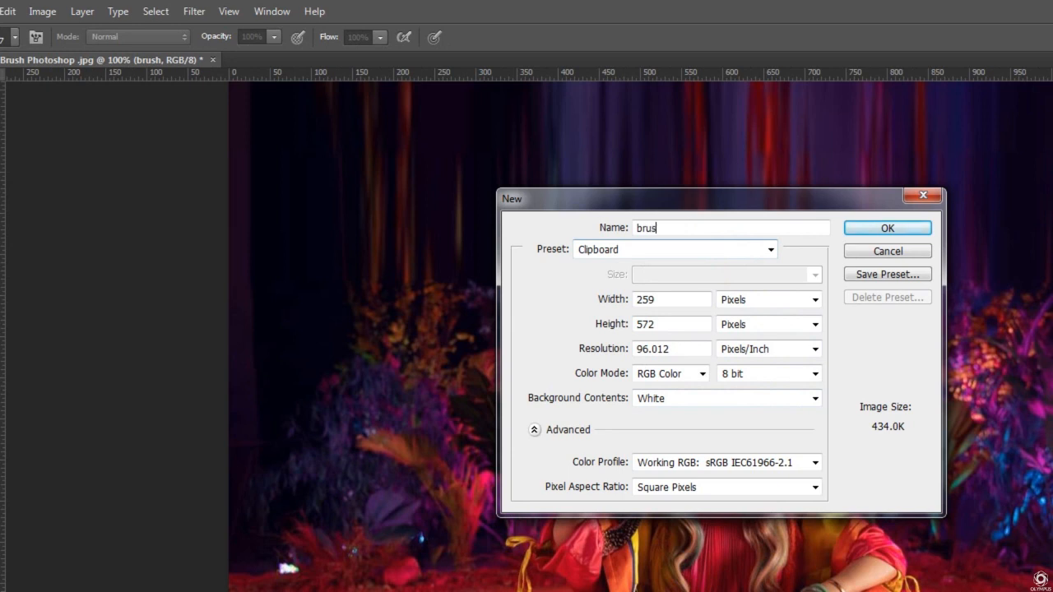
{"action": "double_click", "coordinate": [677, 302]}
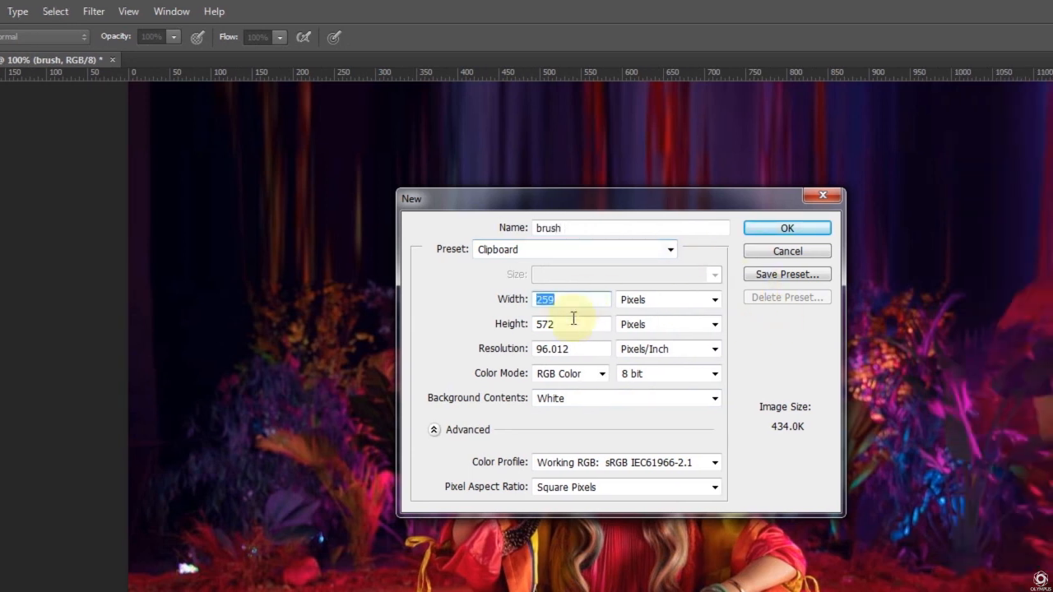
{"action": "type", "text": "500"}
{"action": "key", "text": "Tab"}
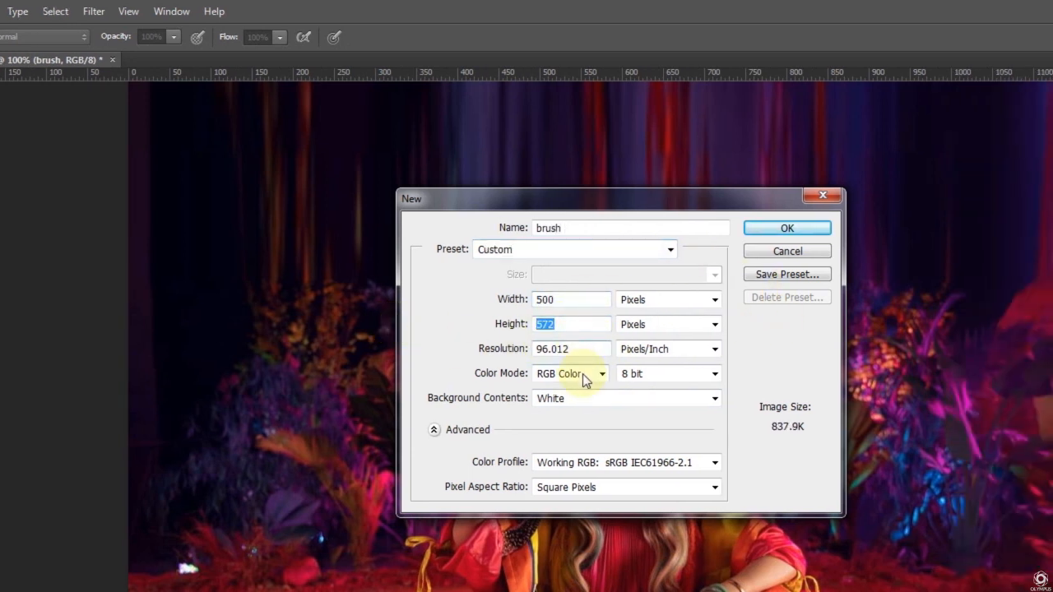
{"action": "type", "text": "500"}
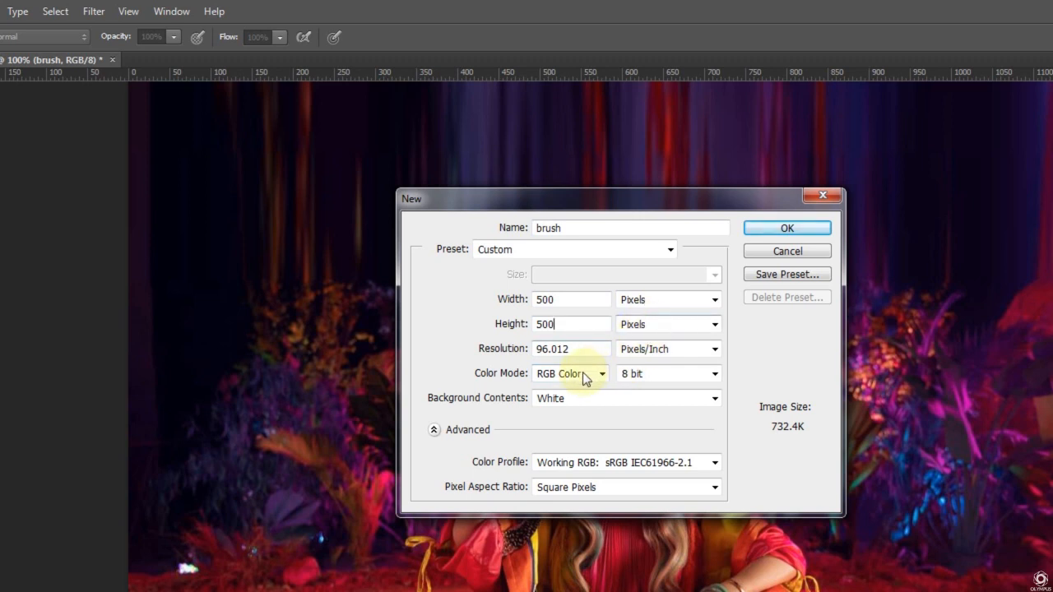
Set the new document's background to Transparent and resolution to 300 pixels/inch, and create it.
{"action": "left_click", "coordinate": [578, 402]}
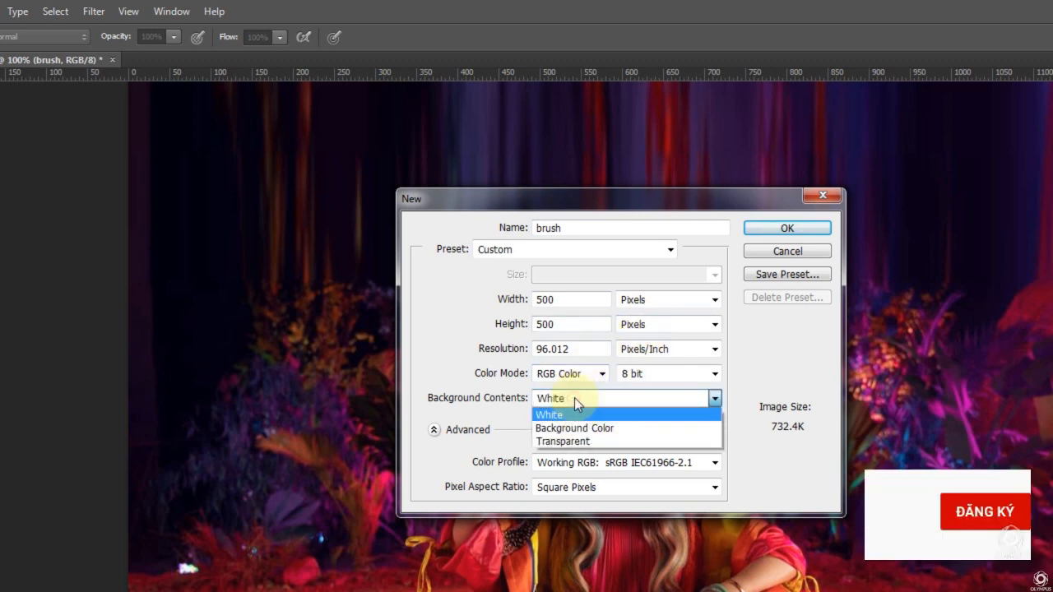
{"action": "left_click", "coordinate": [566, 441]}
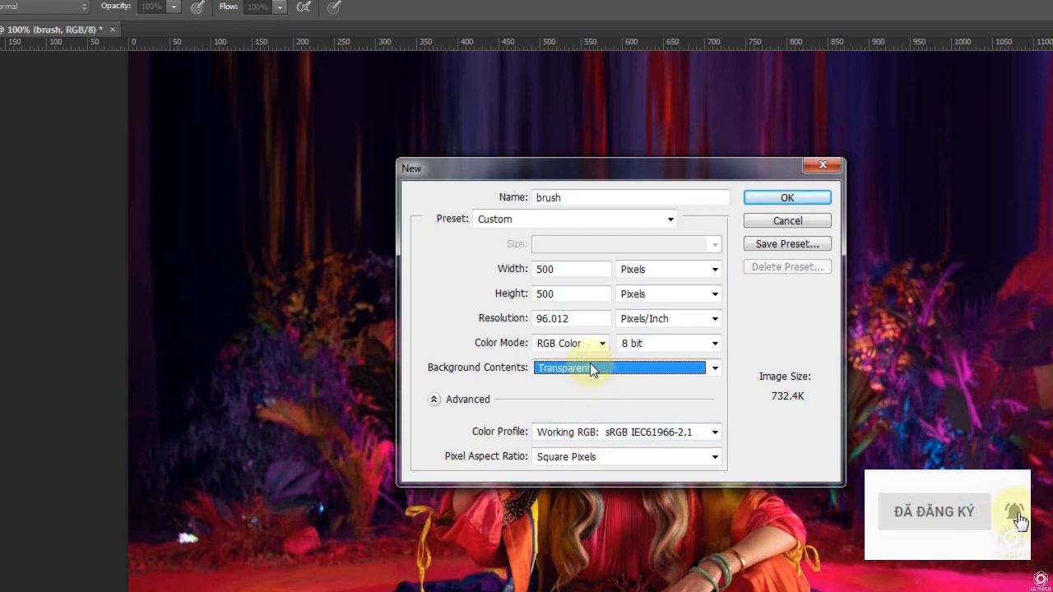
{"action": "left_click", "coordinate": [566, 320]}
{"action": "type", "text": "300"}
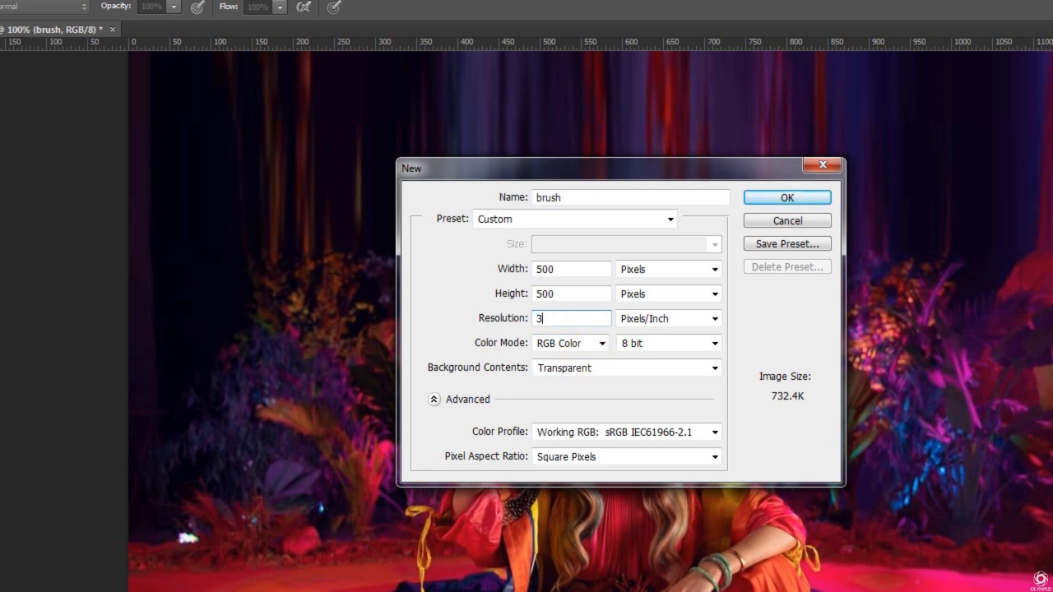
{"action": "left_click", "coordinate": [766, 204]}
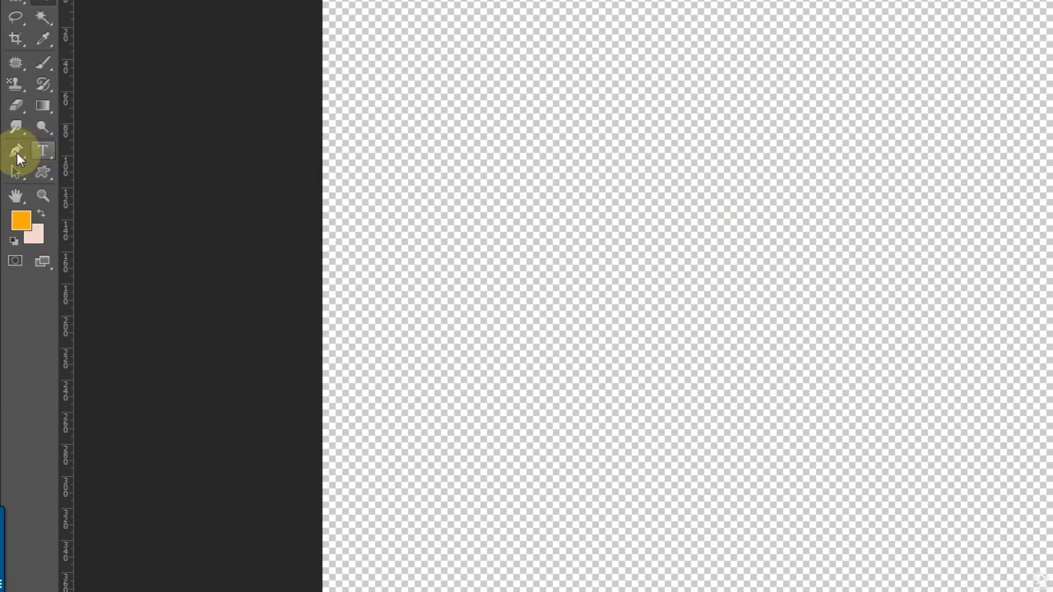
Draw an open, wavy path of four anchor points with the Pen tool, winding upward from the lower part of the canvas.
{"action": "left_click", "coordinate": [16, 152]}
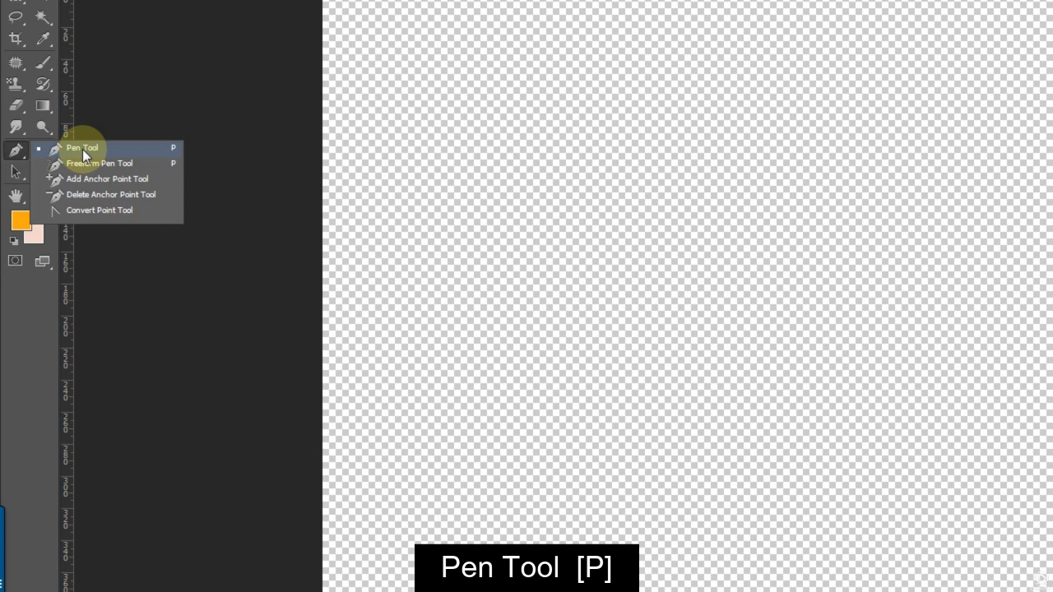
{"action": "left_click", "coordinate": [82, 149]}
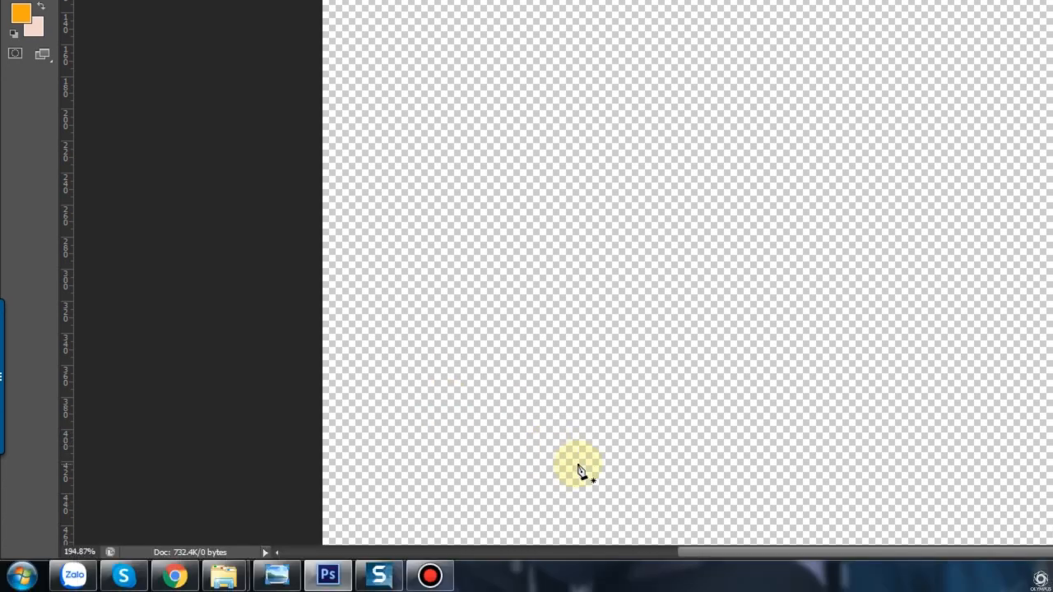
{"action": "left_click", "coordinate": [581, 571]}
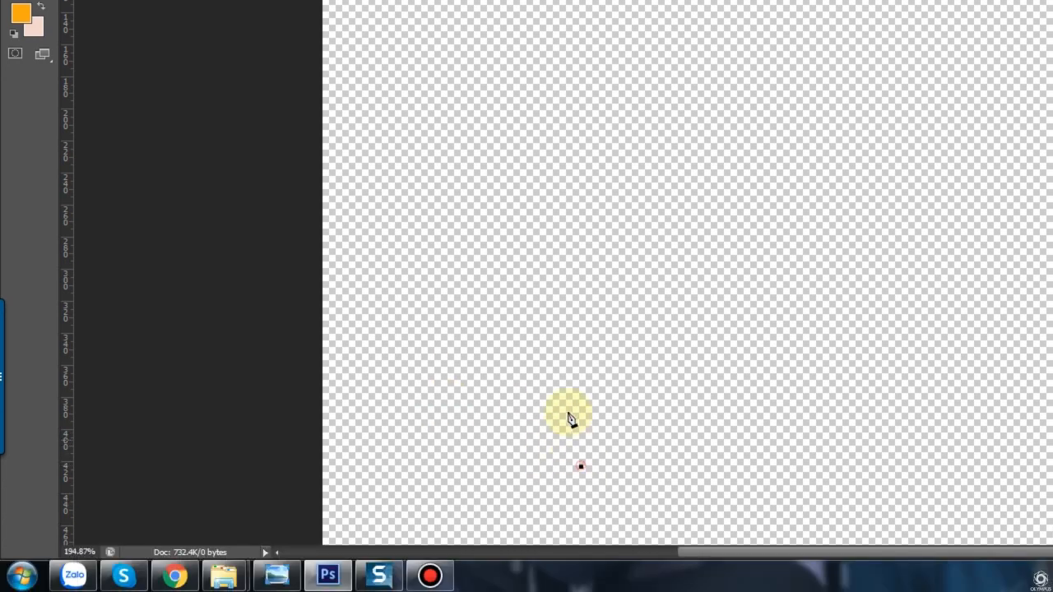
{"action": "left_click_drag", "start_coordinate": [581, 466], "coordinate": [645, 420]}
{"action": "left_click_drag", "start_coordinate": [645, 316], "coordinate": [670, 312]}
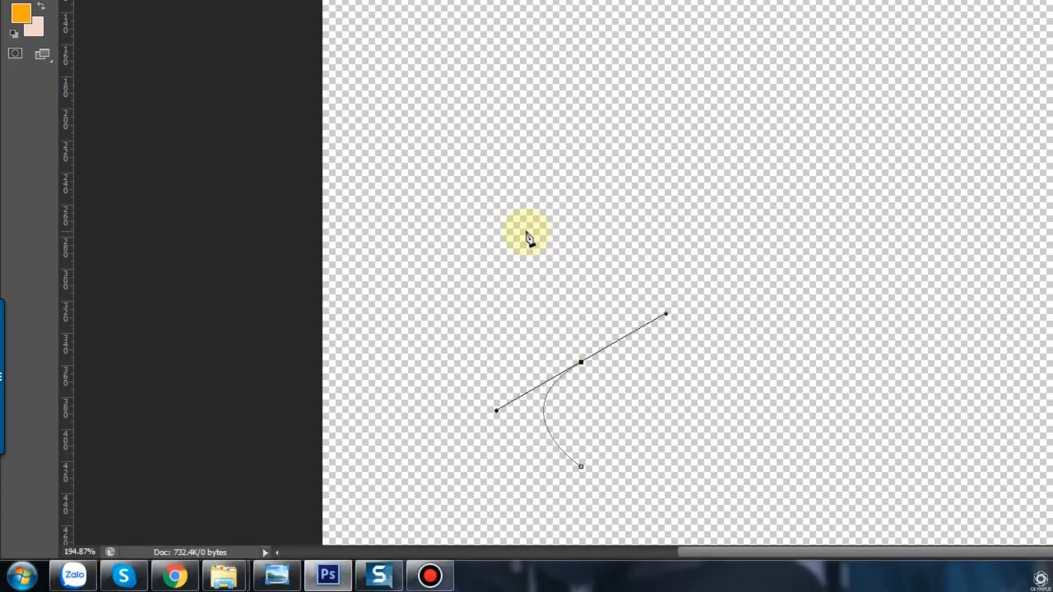
{"action": "left_click_drag", "start_coordinate": [525, 245], "coordinate": [484, 200]}
{"action": "left_click_drag", "start_coordinate": [662, 88], "coordinate": [795, 75]}
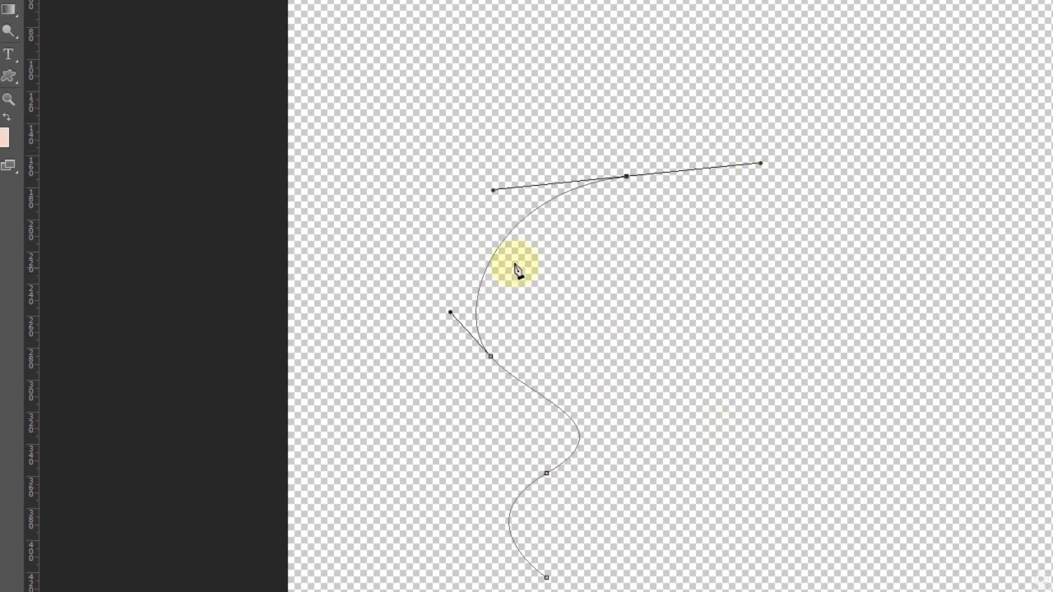
Stroke the wavy path using the Brush as the stroke tool.
{"action": "right_click", "coordinate": [505, 241]}
{"action": "left_click", "coordinate": [571, 381]}
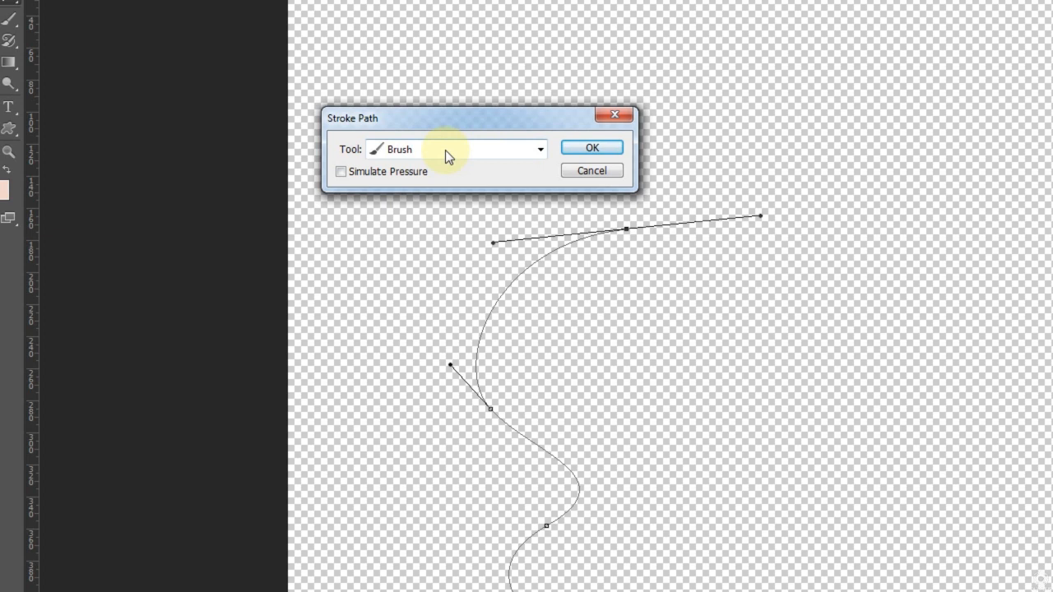
{"action": "left_click", "coordinate": [441, 98]}
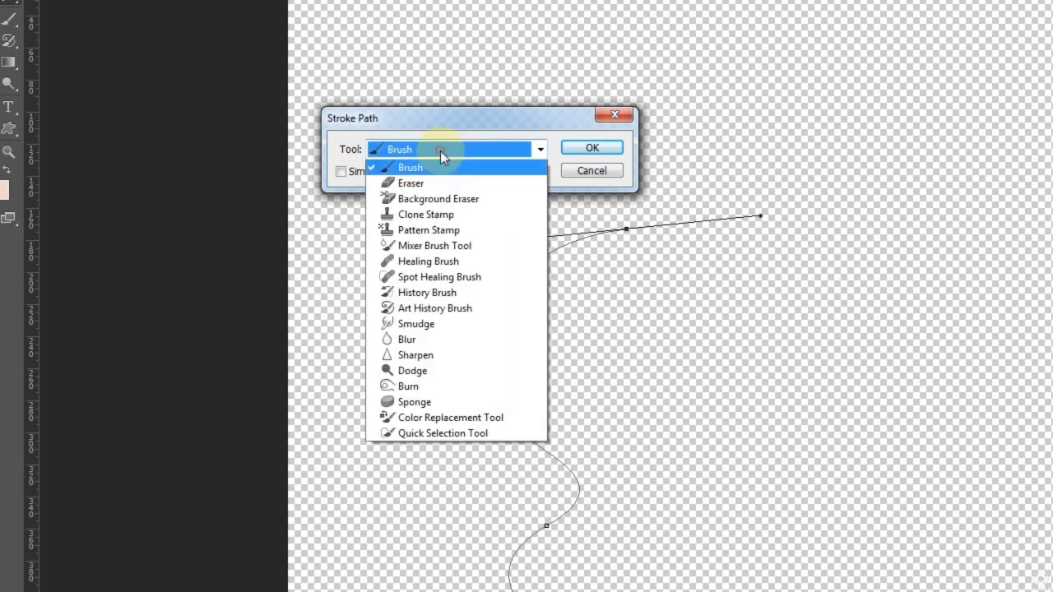
{"action": "left_click", "coordinate": [432, 186]}
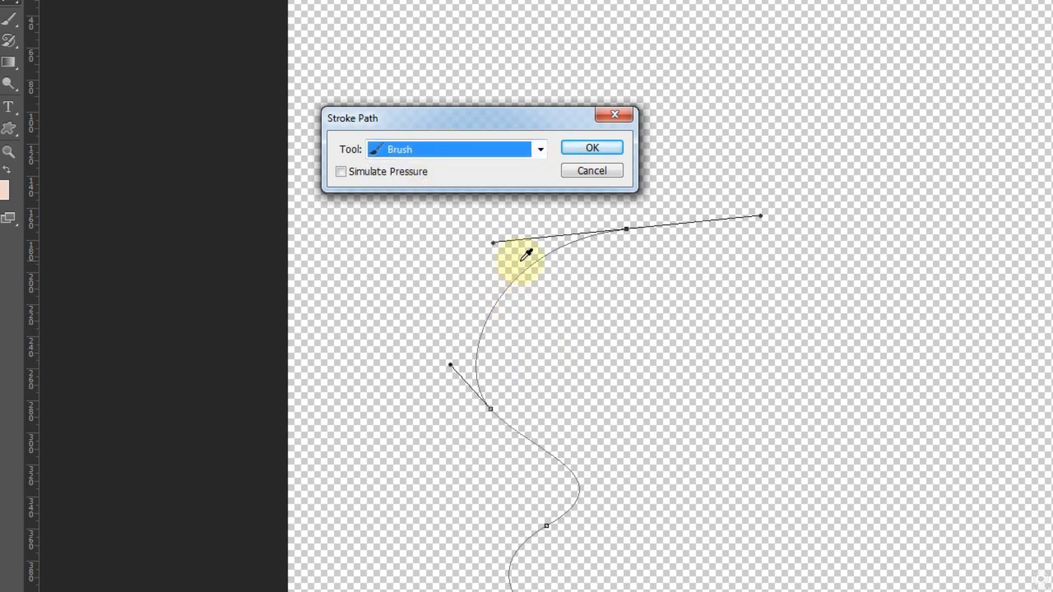
{"action": "left_click", "coordinate": [591, 153]}
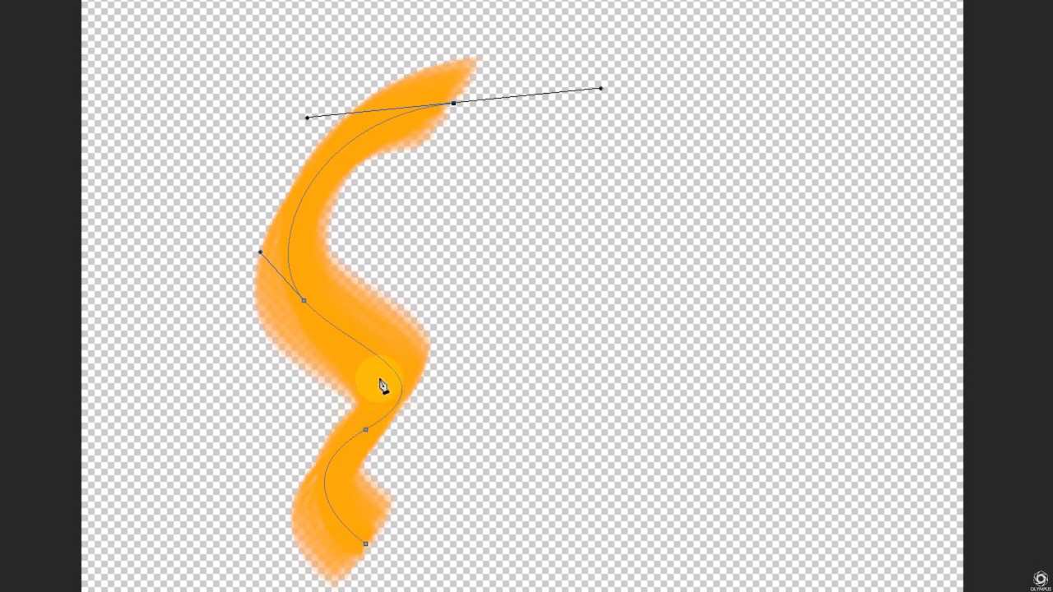
Toggle the thick orange path stroke off and on to compare, leaving it undone.
{"action": "key", "text": "ctrl+z"}
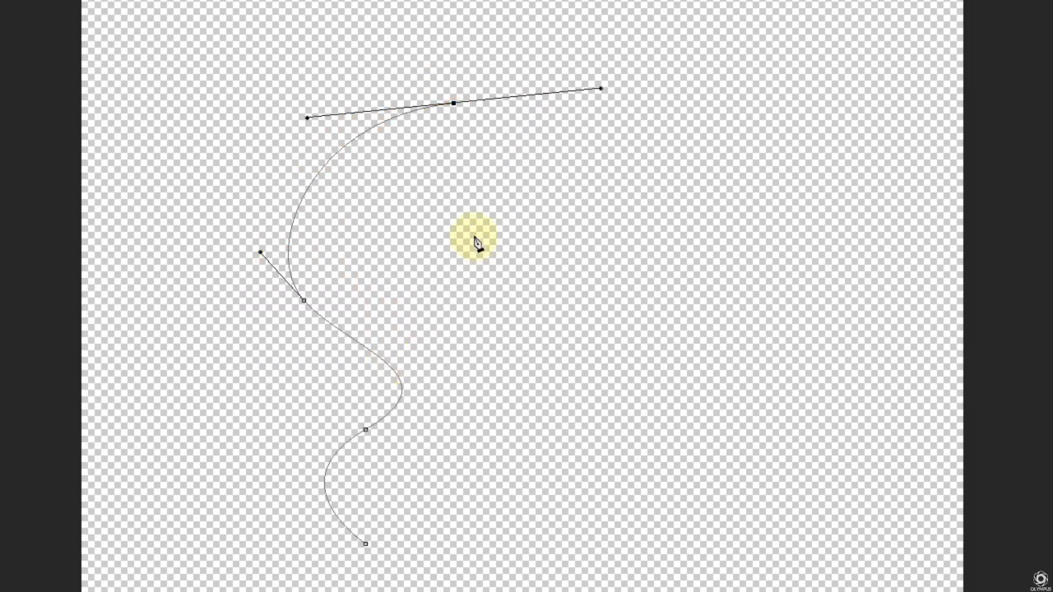
{"action": "key", "text": "ctrl+z"}
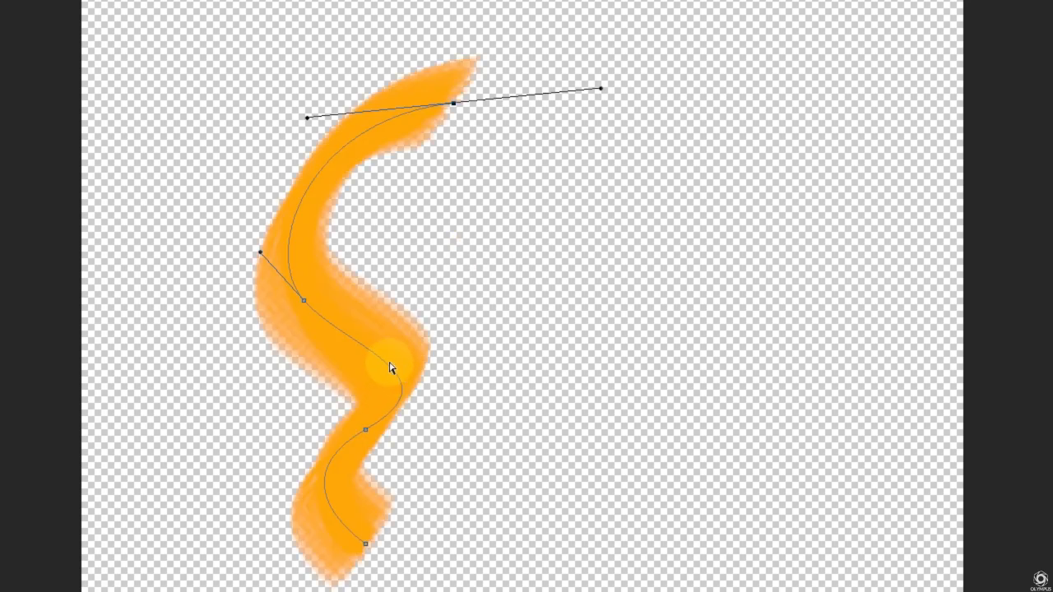
{"action": "key", "text": "ctrl+z"}
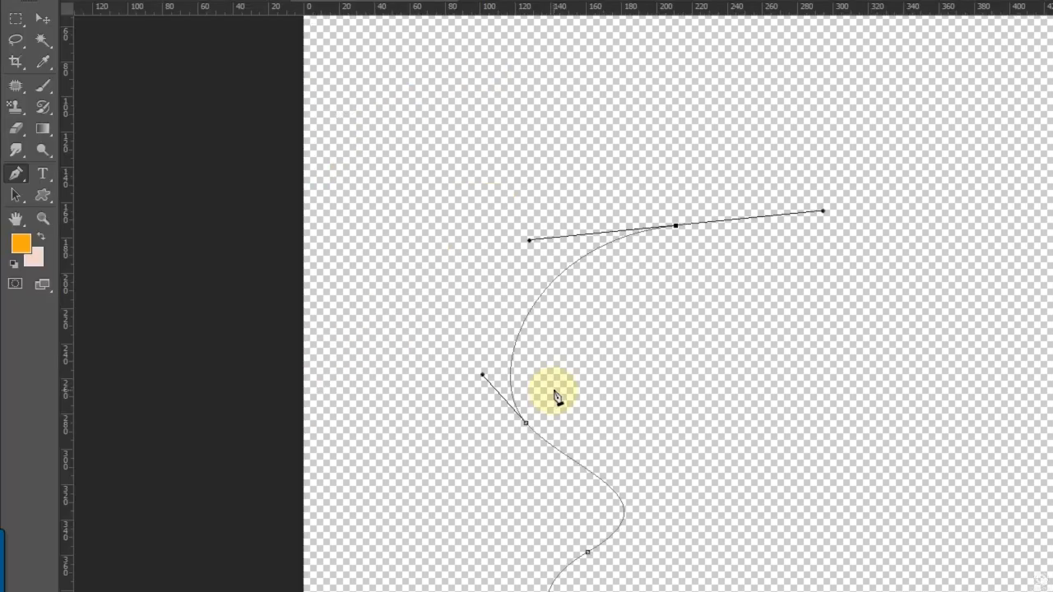
Activate the Brush tool and choose the hard round 30 brush tip in the brush settings.
{"action": "key", "text": "b"}
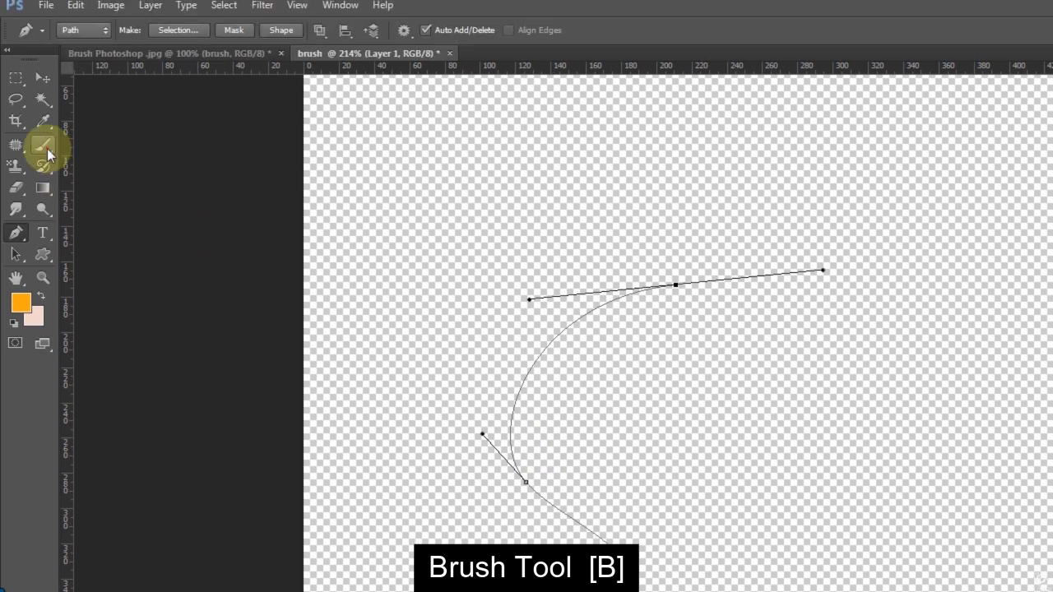
{"action": "right_click", "coordinate": [42, 84]}
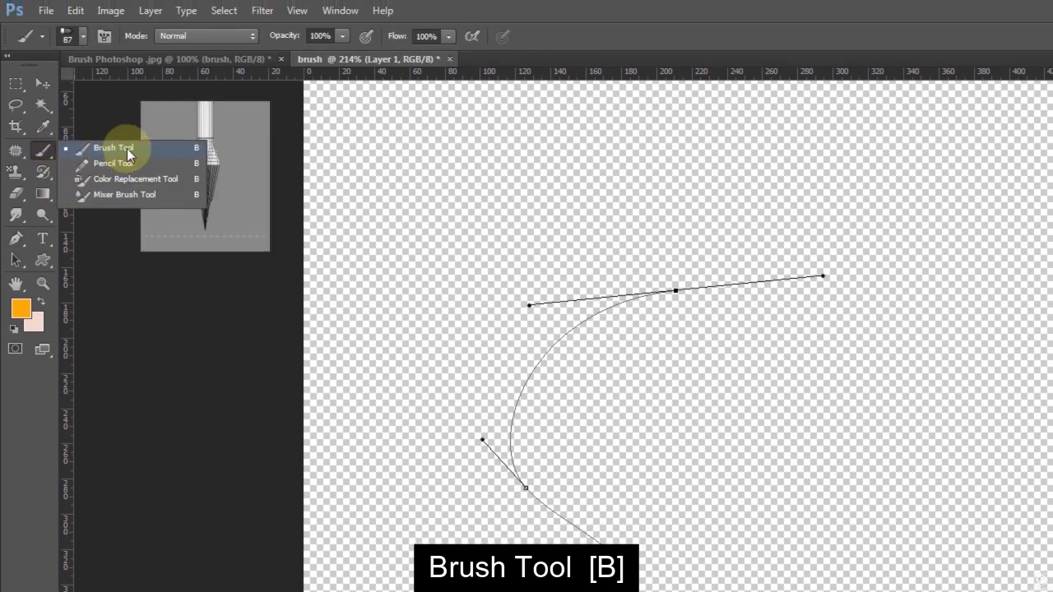
{"action": "left_click", "coordinate": [129, 155]}
{"action": "key", "text": "F5"}
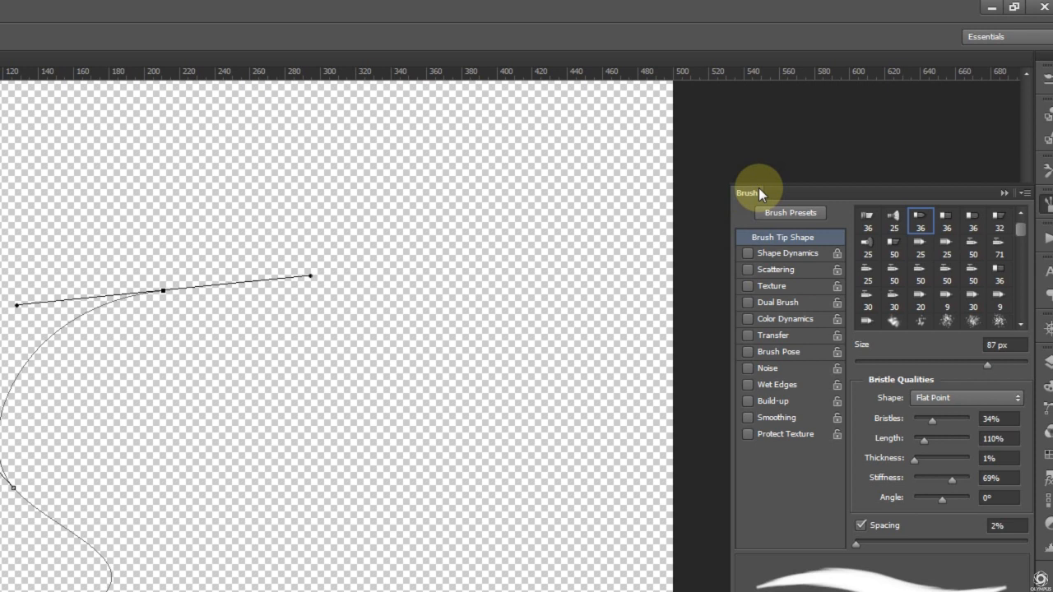
{"action": "scroll", "coordinate": [962, 252], "scroll_direction": "up", "scroll_amount": 1}
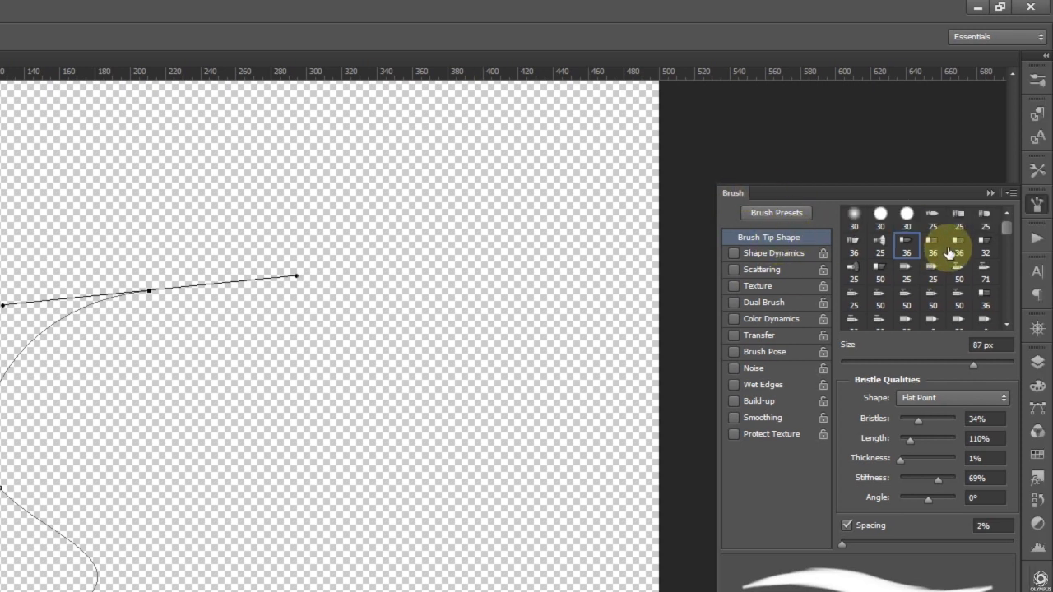
{"action": "left_click", "coordinate": [882, 218]}
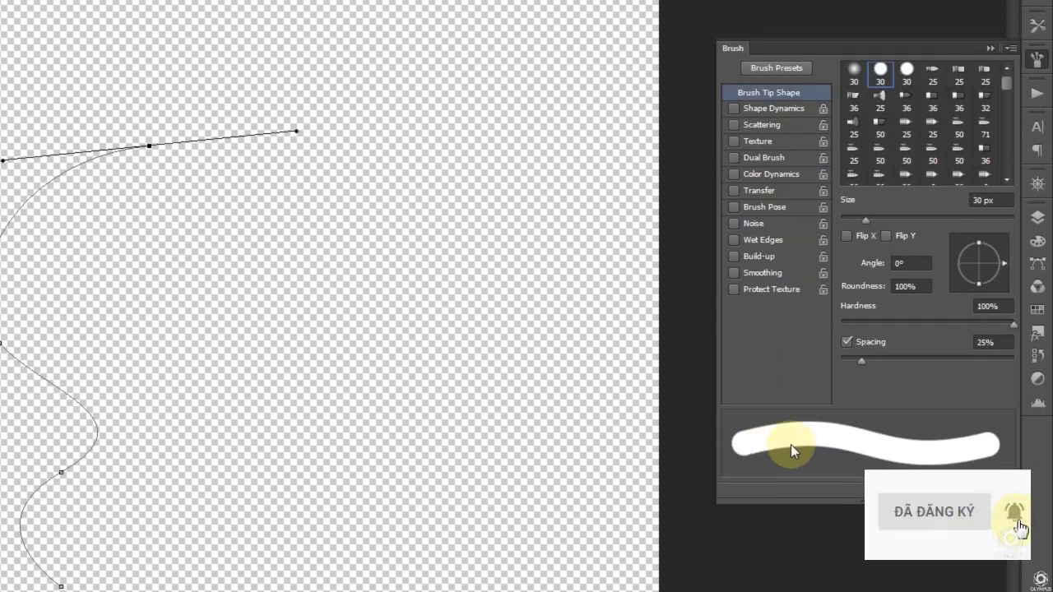
Set the brush size to 3 px and reduce its spacing to the minimum.
{"action": "left_click_drag", "start_coordinate": [865, 220], "coordinate": [850, 217]}
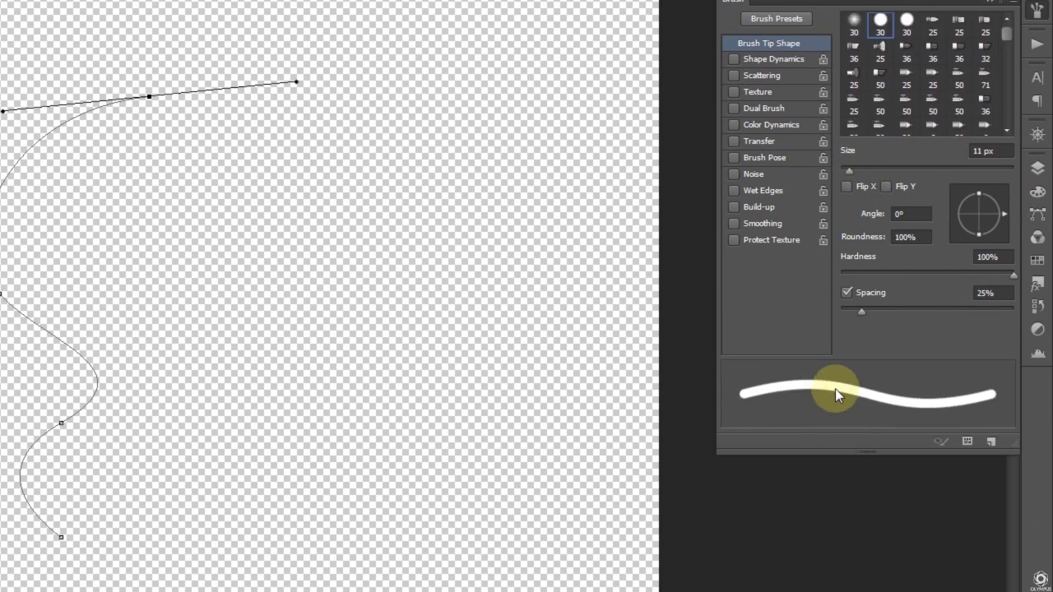
{"action": "left_click_drag", "start_coordinate": [847, 171], "coordinate": [843, 171]}
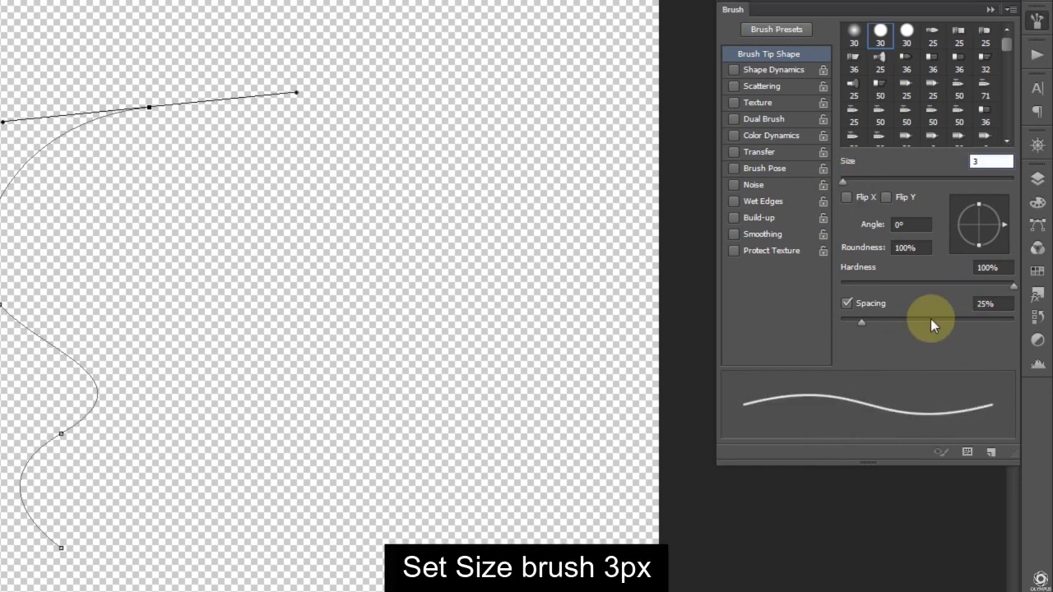
{"action": "left_click_drag", "start_coordinate": [865, 323], "coordinate": [838, 321]}
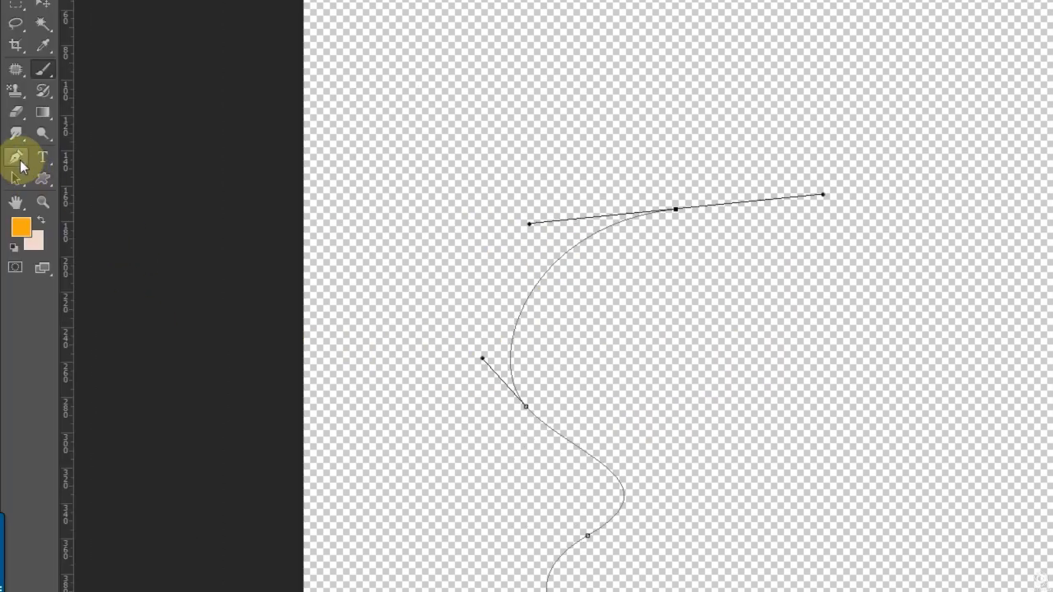
Stroke the wavy path with the thin round brush, picking Brush as the stroke tool.
{"action": "left_click", "coordinate": [17, 157]}
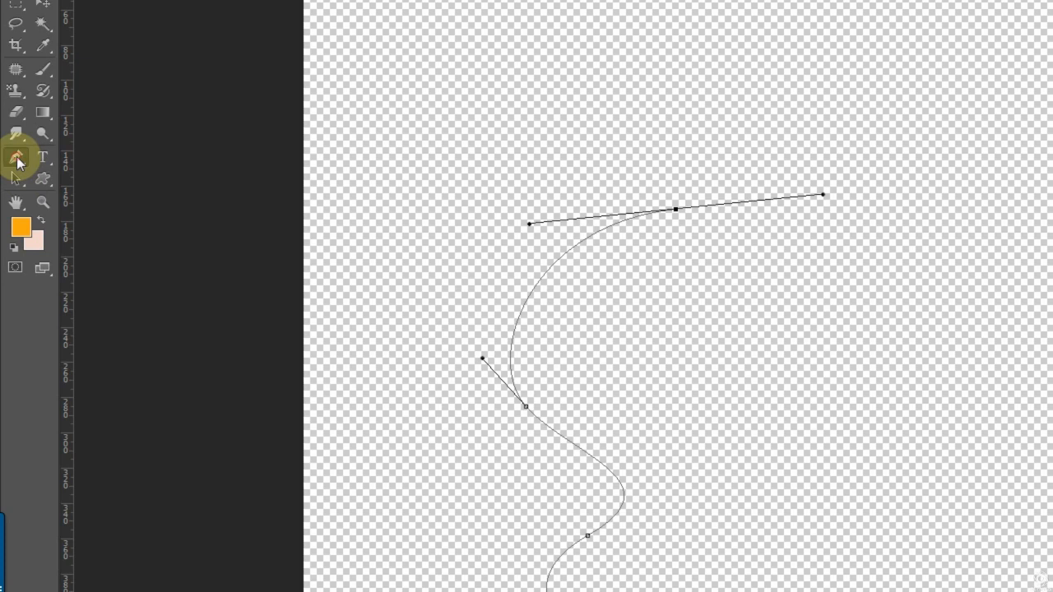
{"action": "right_click", "coordinate": [557, 428]}
{"action": "left_click", "coordinate": [619, 204]}
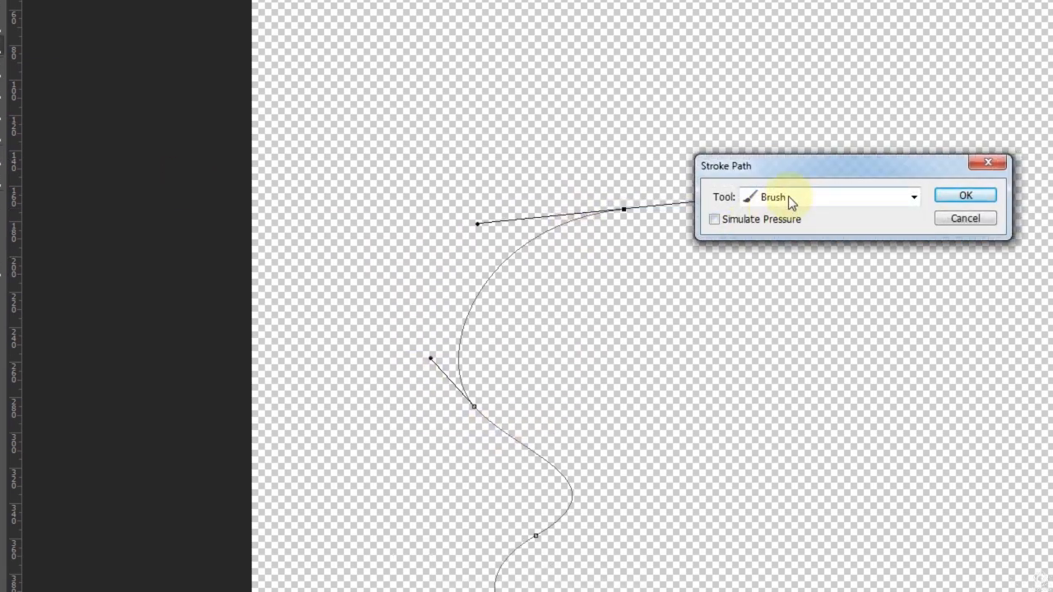
{"action": "left_click", "coordinate": [789, 196]}
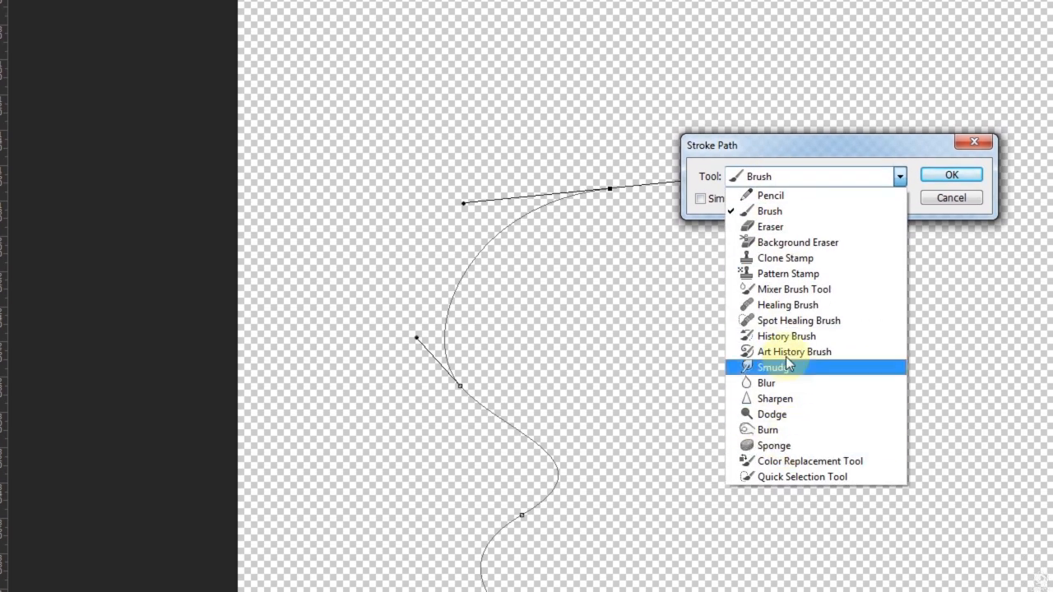
{"action": "left_click", "coordinate": [774, 211]}
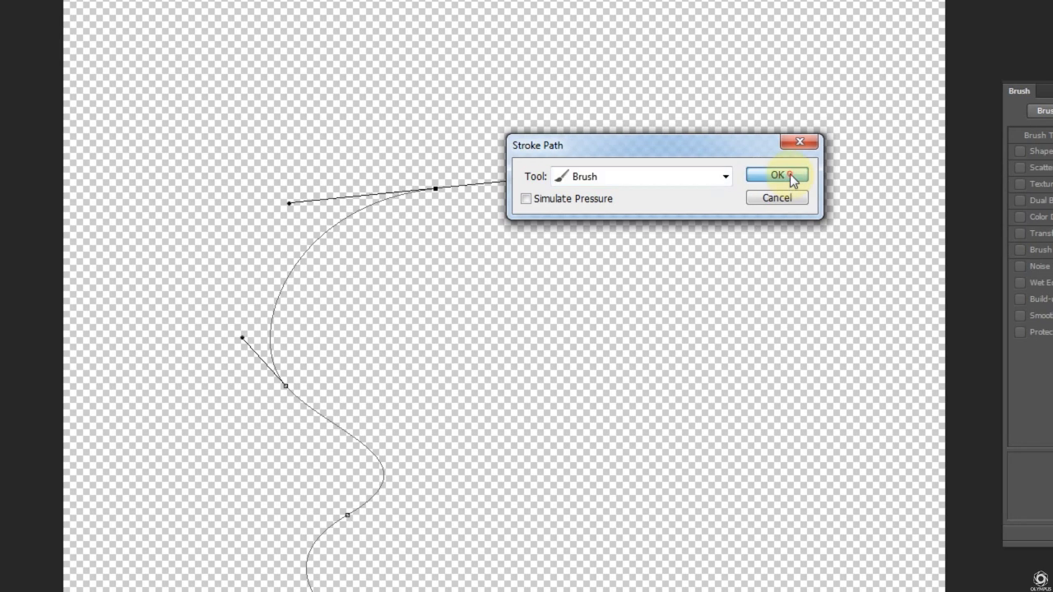
{"action": "left_click", "coordinate": [815, 175]}
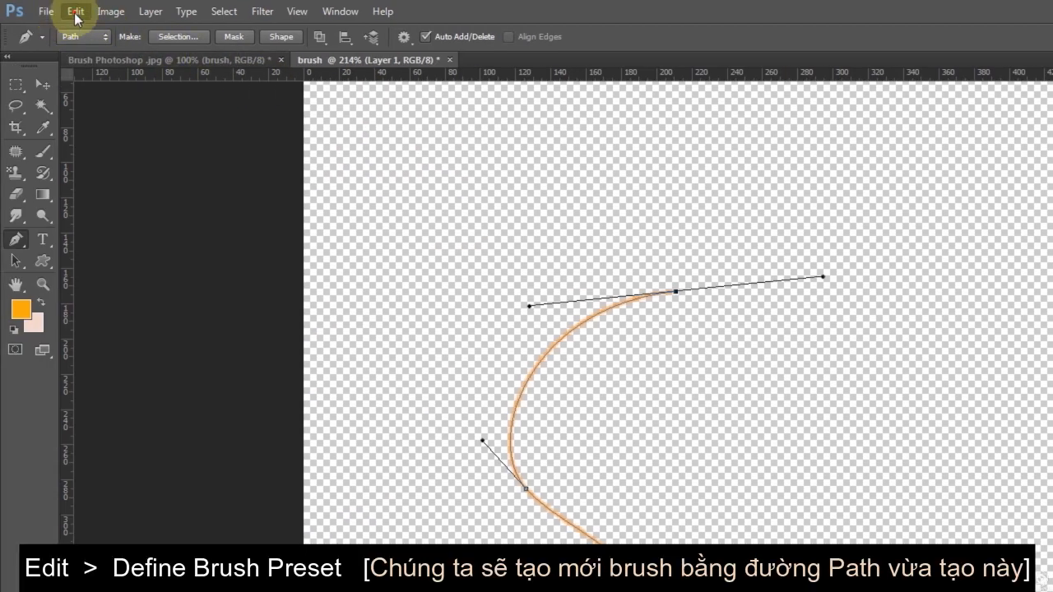
Define the stroked wavy path as a new brush preset named "brush".
{"action": "left_click", "coordinate": [75, 11]}
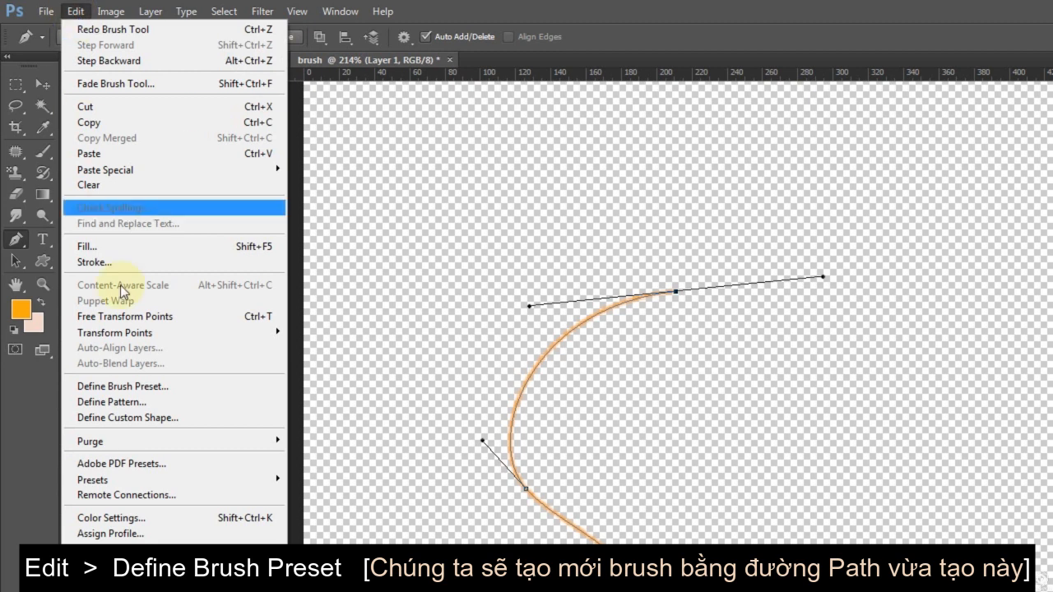
{"action": "left_click", "coordinate": [123, 387]}
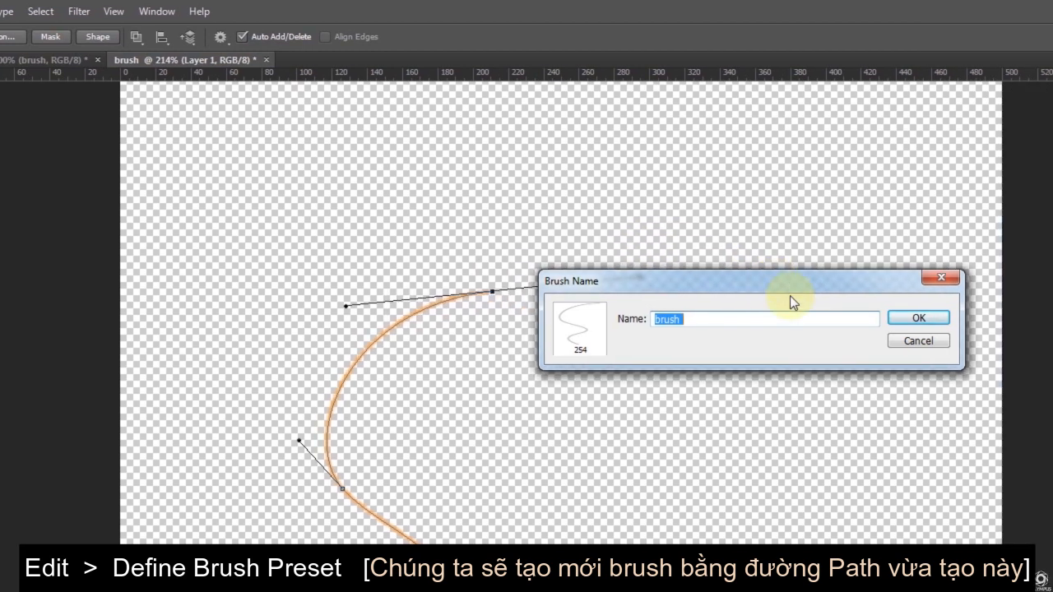
{"action": "left_click", "coordinate": [700, 321]}
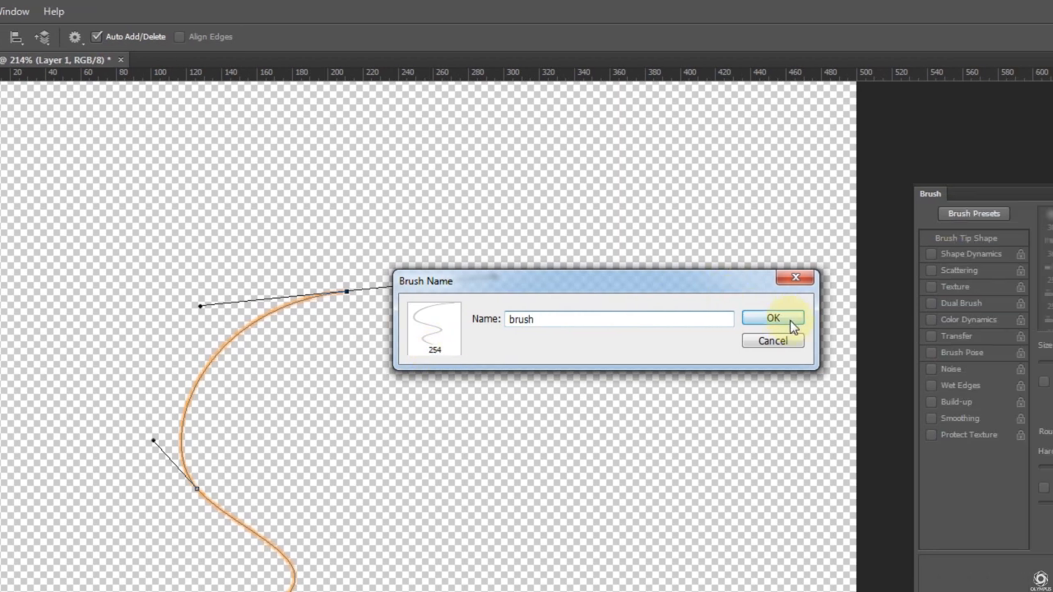
{"action": "left_click", "coordinate": [790, 327]}
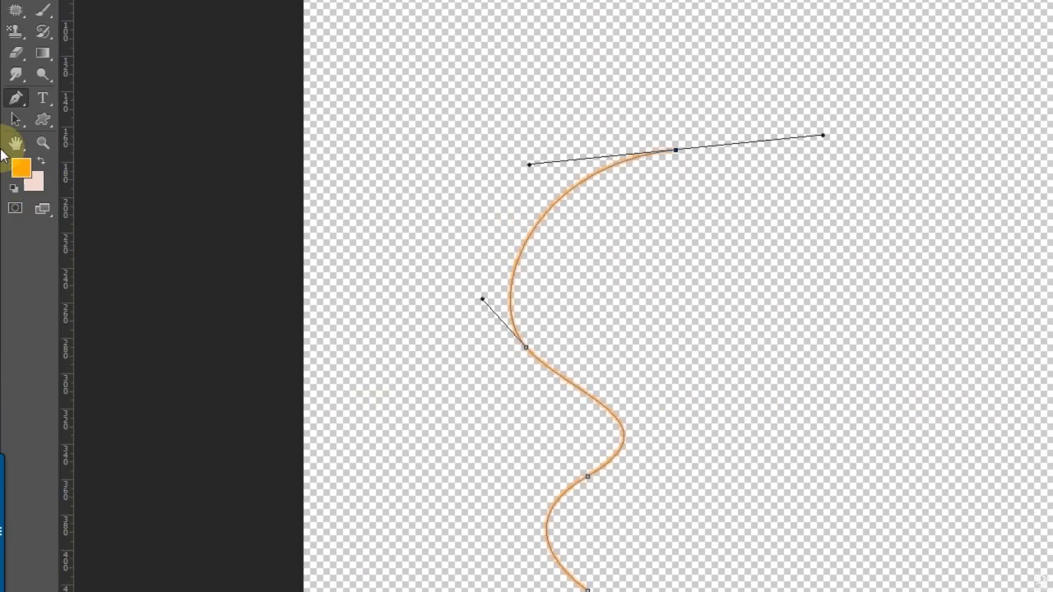
Choose the new 254 wavy brush tip, reduce its spacing to 1% and set its size to 75 px.
{"action": "key", "text": "F5"}
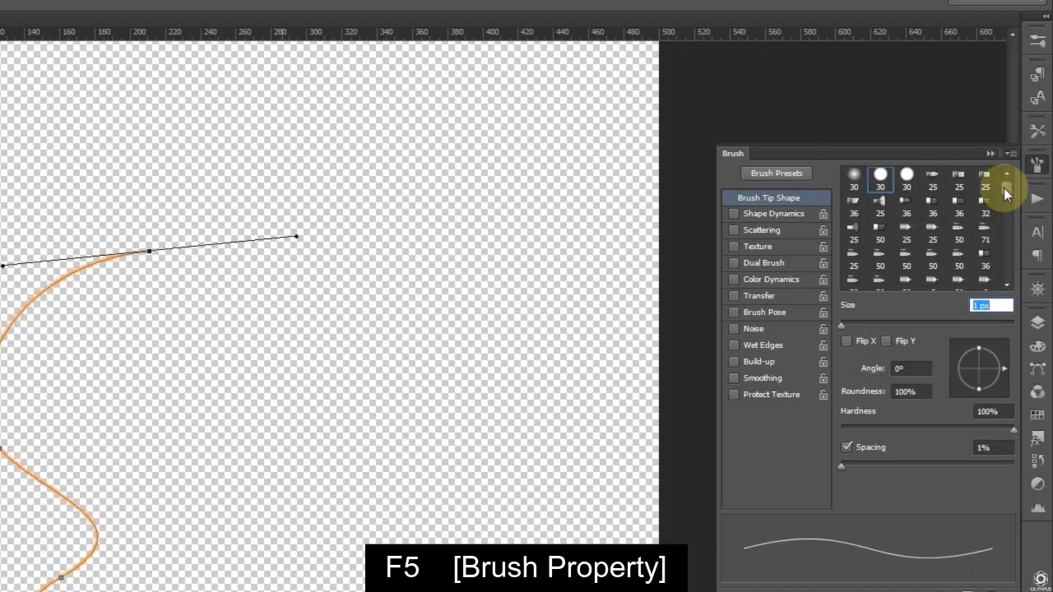
{"action": "mouse_move", "coordinate": [1006, 192]}
{"action": "left_mouse_down"}
{"action": "mouse_move", "coordinate": [1025, 268]}
{"action": "mouse_move", "coordinate": [1008, 269]}
{"action": "mouse_move", "coordinate": [1013, 257]}
{"action": "left_mouse_up"}
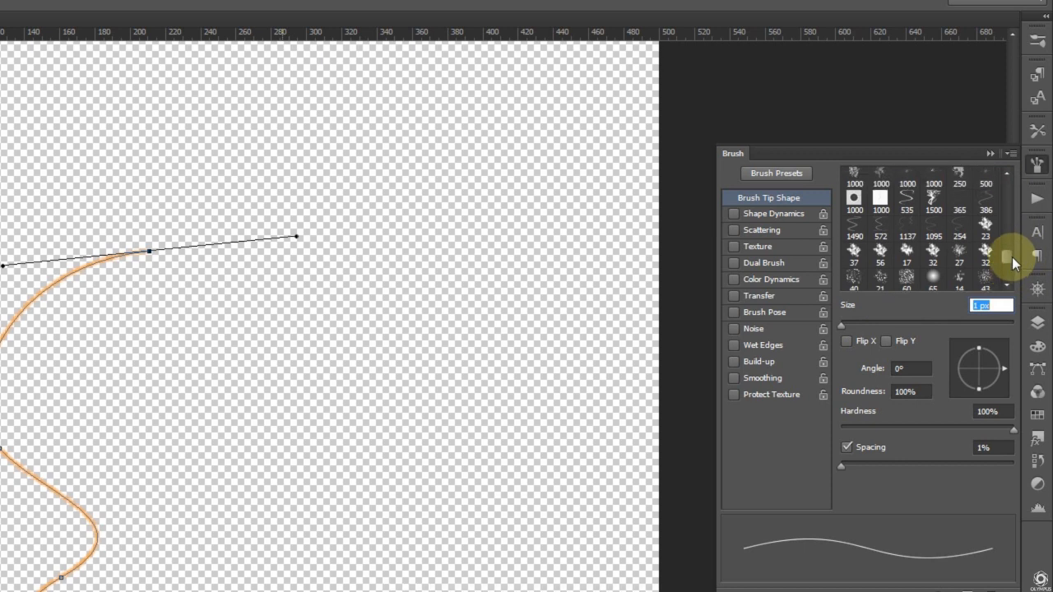
{"action": "left_click", "coordinate": [960, 237]}
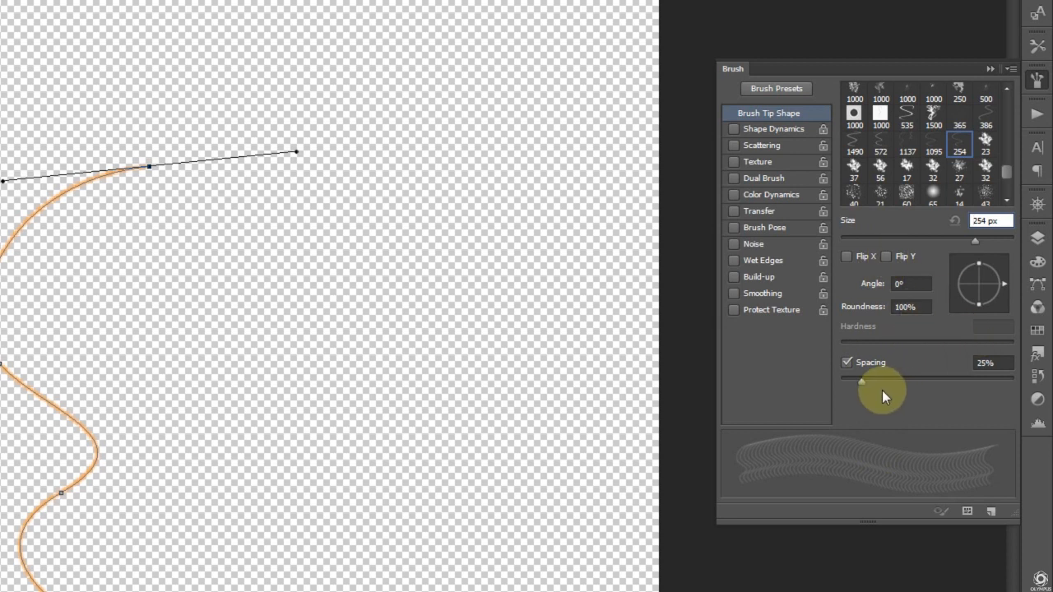
{"action": "left_click_drag", "start_coordinate": [862, 381], "coordinate": [814, 387]}
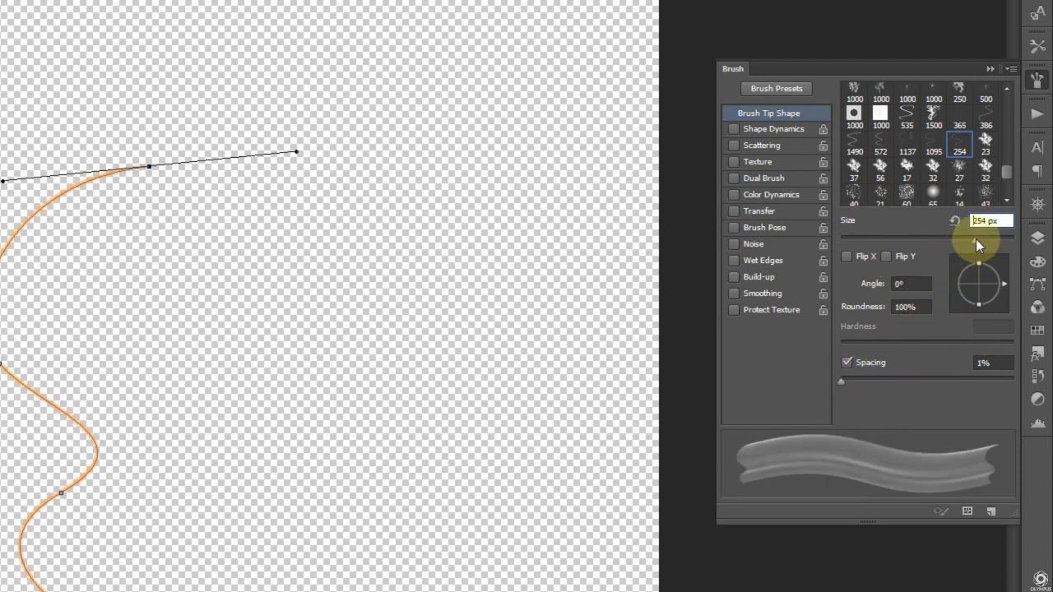
{"action": "mouse_move", "coordinate": [976, 239]}
{"action": "left_mouse_down"}
{"action": "mouse_move", "coordinate": [898, 243]}
{"action": "mouse_move", "coordinate": [1021, 242]}
{"action": "mouse_move", "coordinate": [955, 245]}
{"action": "left_mouse_up"}
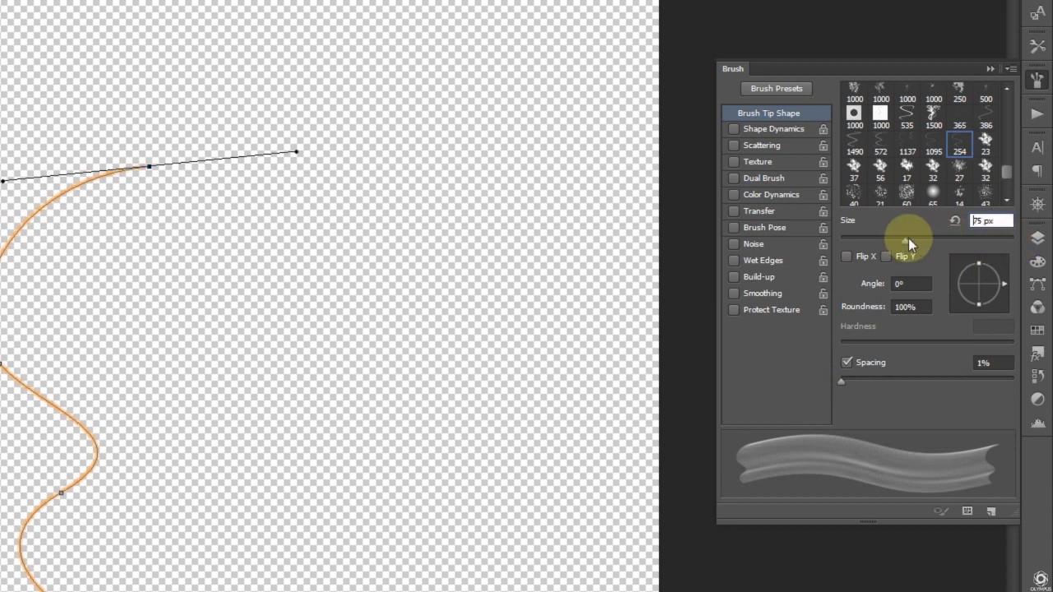
Enable Shape Dynamics with size control Off, angle jitter 0% and angle control Fade at 350 steps.
{"action": "left_click", "coordinate": [781, 147]}
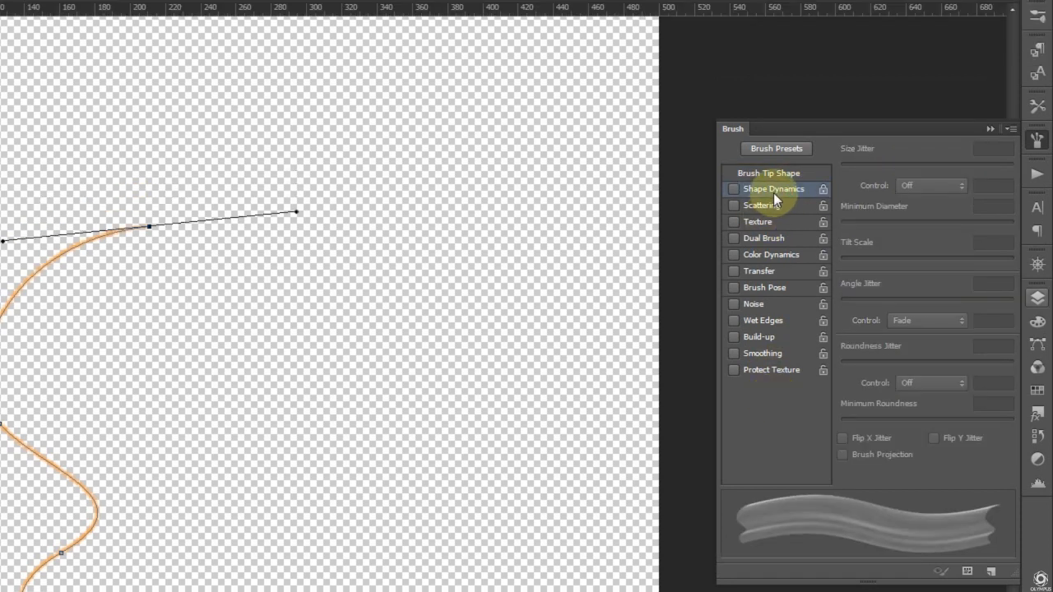
{"action": "left_click", "coordinate": [774, 191]}
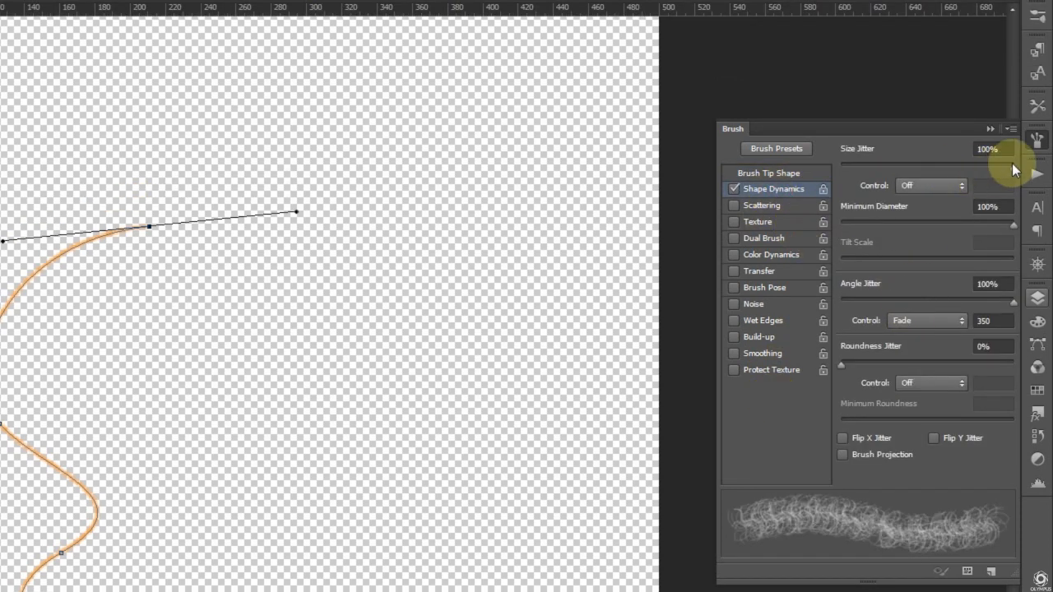
{"action": "left_click", "coordinate": [926, 188]}
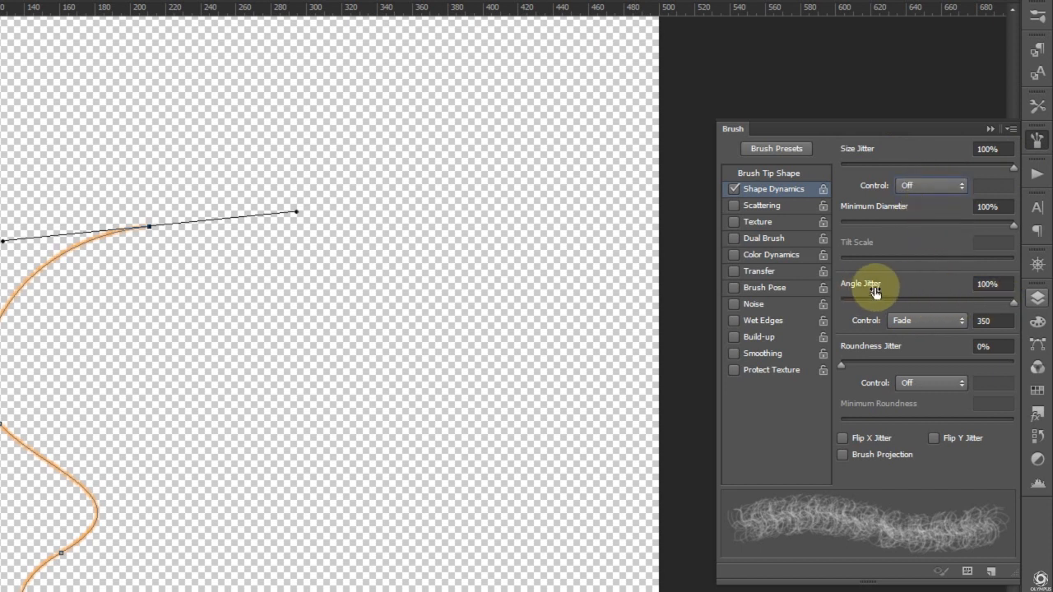
{"action": "left_click_drag", "start_coordinate": [1015, 299], "coordinate": [830, 303]}
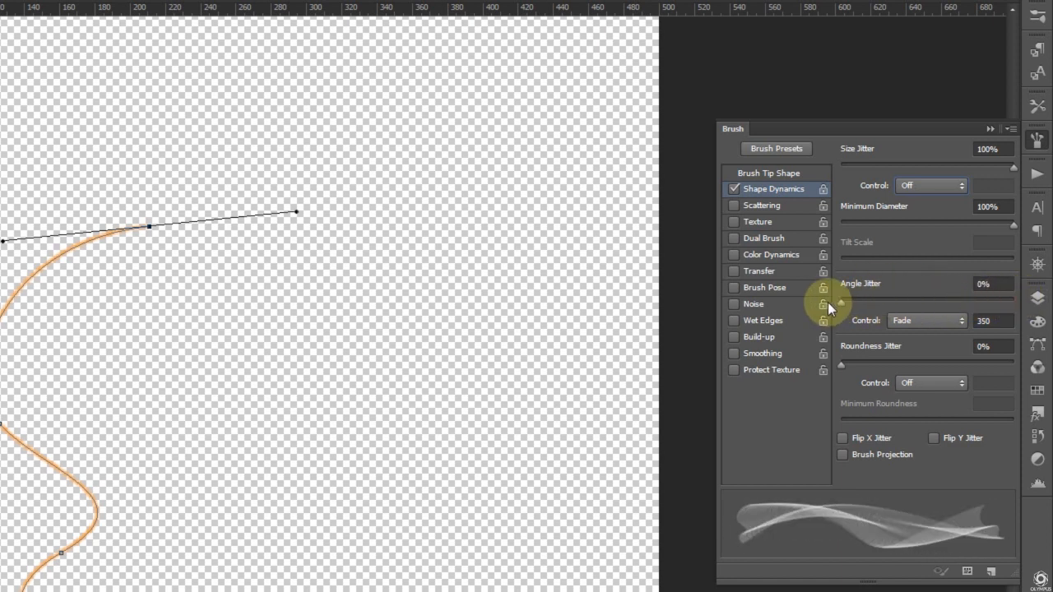
{"action": "left_click", "coordinate": [913, 318]}
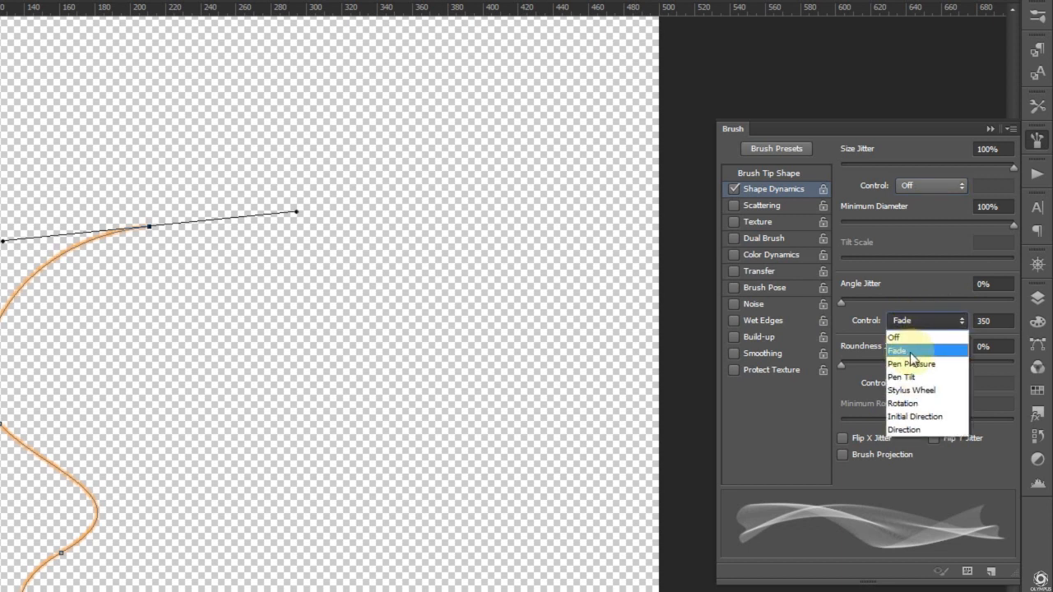
{"action": "left_click", "coordinate": [911, 350]}
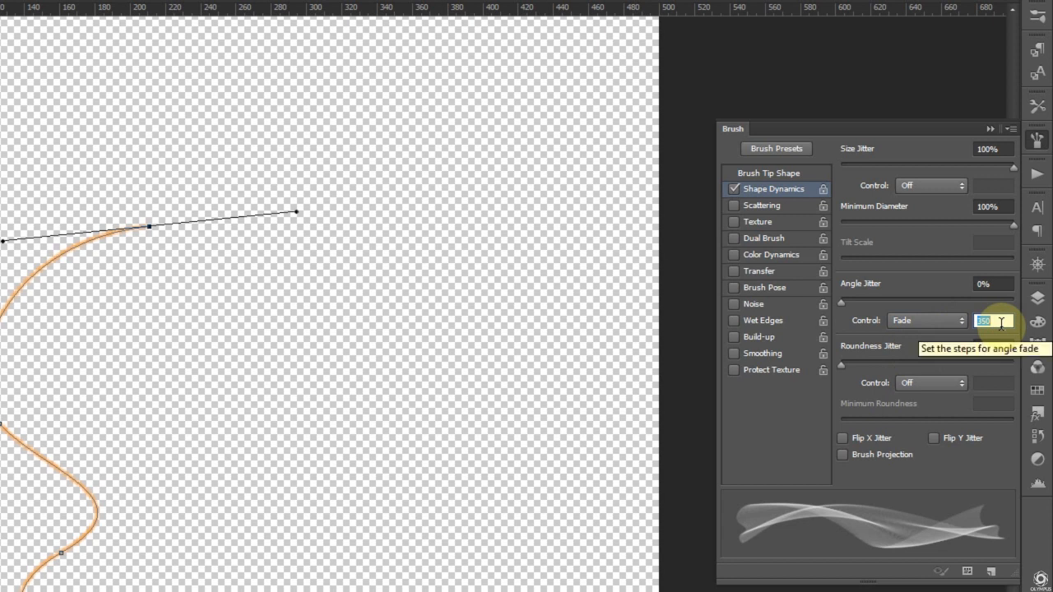
Set the brush's roundness jitter to 100% and its minimum roundness to 100%.
{"action": "left_click_drag", "start_coordinate": [841, 365], "coordinate": [965, 368]}
{"action": "mouse_move", "coordinate": [963, 235]}
{"action": "left_mouse_down"}
{"action": "mouse_move", "coordinate": [899, 237]}
{"action": "mouse_move", "coordinate": [994, 234]}
{"action": "mouse_move", "coordinate": [910, 227]}
{"action": "mouse_move", "coordinate": [949, 232]}
{"action": "left_mouse_up"}
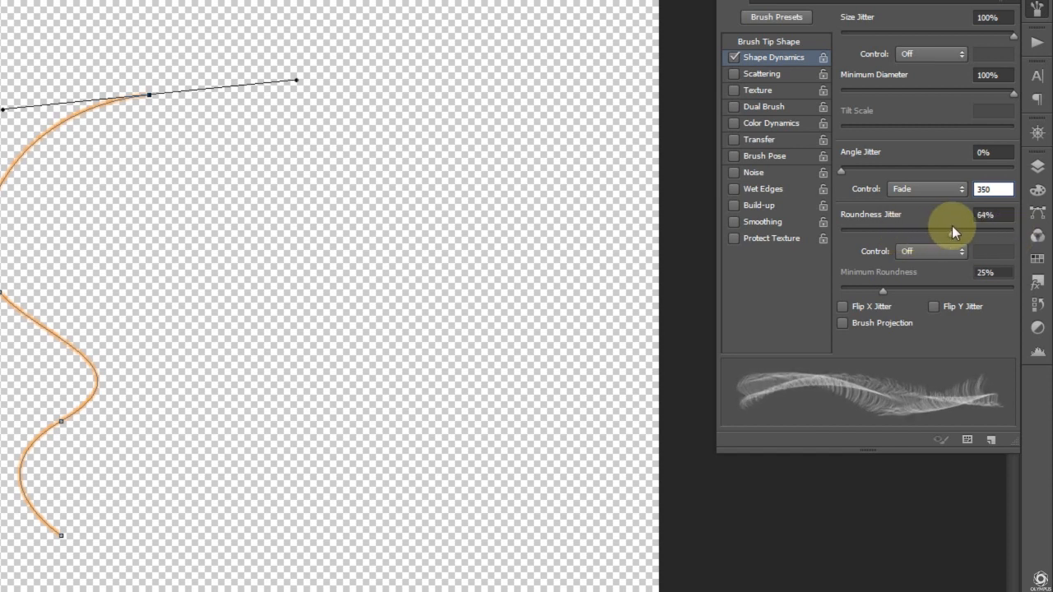
{"action": "mouse_move", "coordinate": [952, 225]}
{"action": "left_mouse_down"}
{"action": "mouse_move", "coordinate": [919, 229]}
{"action": "mouse_move", "coordinate": [1027, 239]}
{"action": "left_mouse_up"}
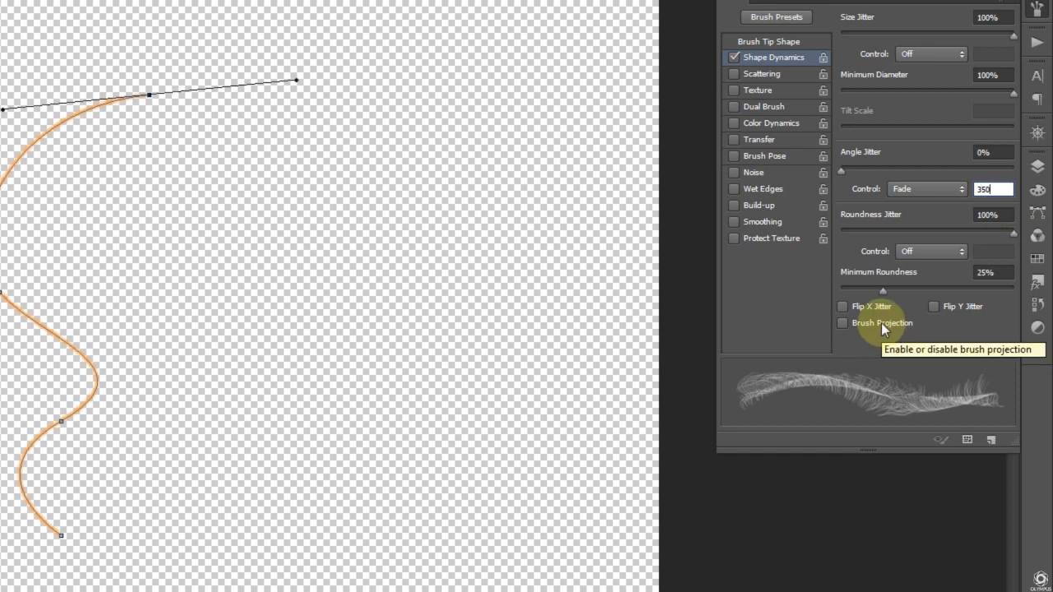
{"action": "left_click_drag", "start_coordinate": [885, 290], "coordinate": [836, 287]}
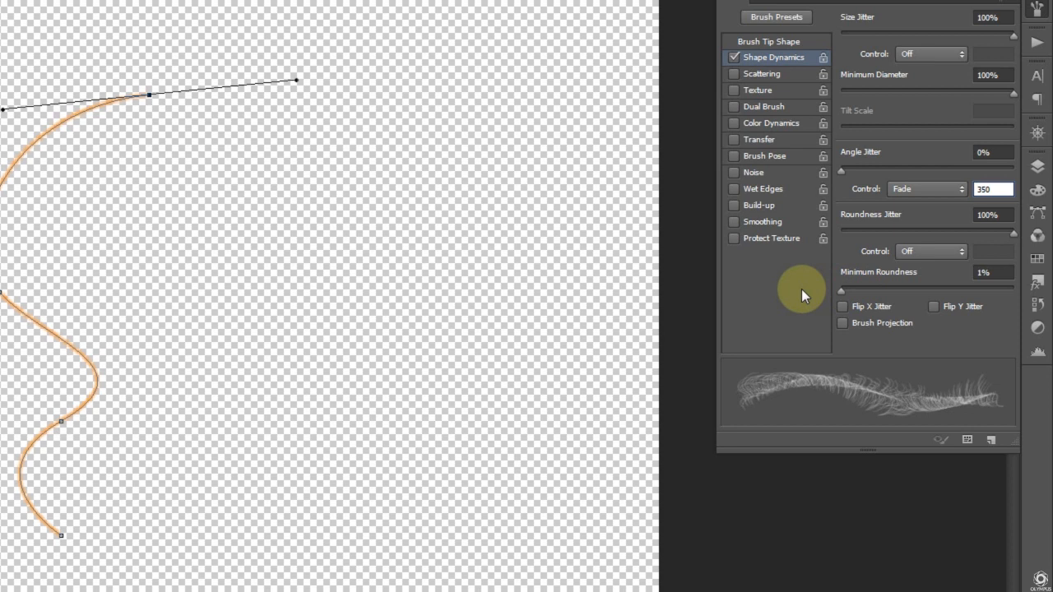
{"action": "left_click_drag", "start_coordinate": [841, 291], "coordinate": [1037, 294]}
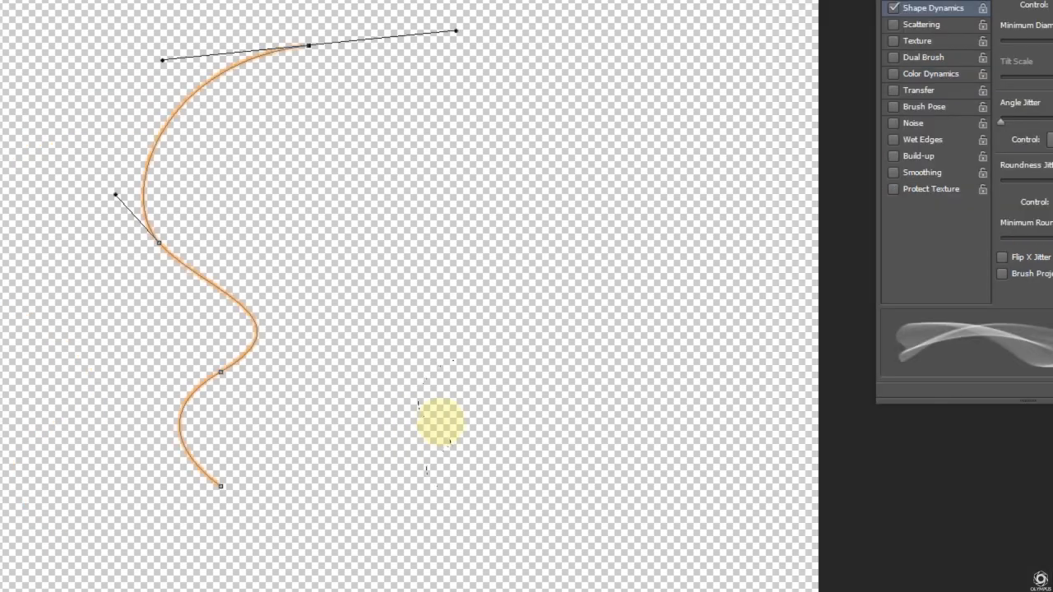
Paint curved orange test strokes with the new brush beside the path on the transparent document.
{"action": "mouse_move", "coordinate": [280, 451]}
{"action": "left_mouse_down"}
{"action": "mouse_move", "coordinate": [240, 428]}
{"action": "mouse_move", "coordinate": [153, 264]}
{"action": "mouse_move", "coordinate": [304, 176]}
{"action": "left_mouse_up"}
{"action": "mouse_move", "coordinate": [464, 148]}
{"action": "left_mouse_down"}
{"action": "mouse_move", "coordinate": [623, 116]}
{"action": "mouse_move", "coordinate": [548, 20]}
{"action": "mouse_move", "coordinate": [298, 28]}
{"action": "mouse_move", "coordinate": [657, 343]}
{"action": "left_mouse_up"}
{"action": "left_click_drag", "start_coordinate": [656, 445], "coordinate": [742, 445]}
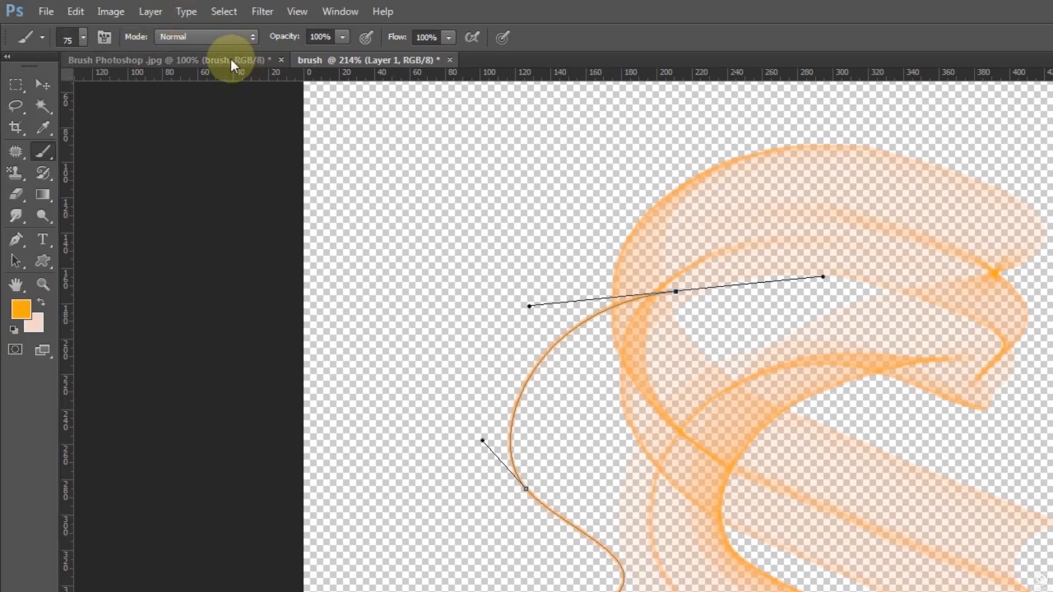
Switch to the Brush Photoshop .jpg document and paint an orange ribbon looping over the woman's hat on the brush layer.
{"action": "left_click", "coordinate": [230, 59]}
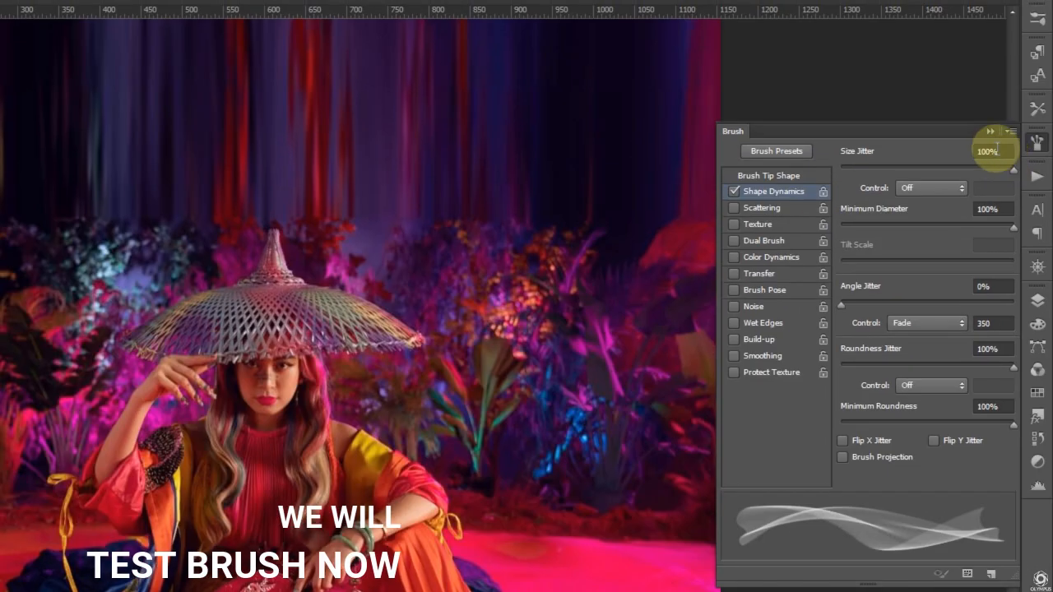
{"action": "left_click", "coordinate": [990, 56]}
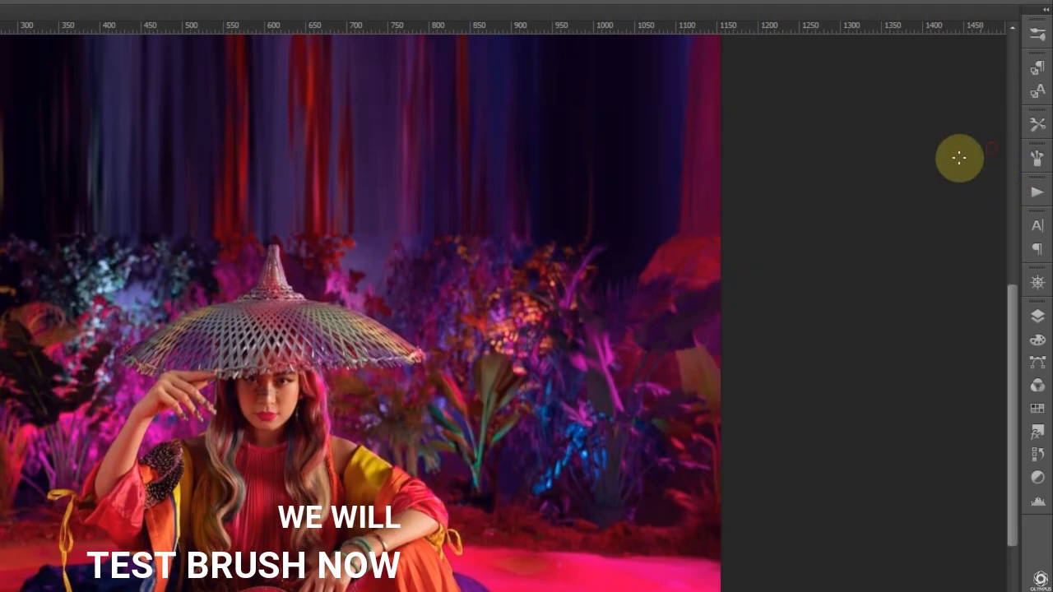
{"action": "left_click", "coordinate": [1039, 254]}
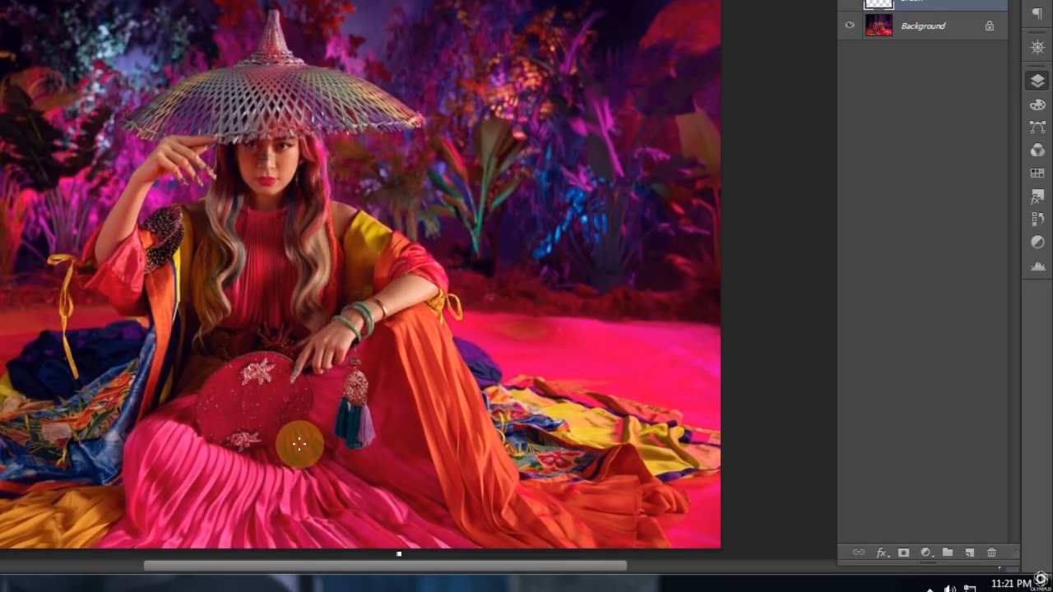
{"action": "scroll", "coordinate": [301, 428], "scroll_direction": "up", "scroll_amount": 1}
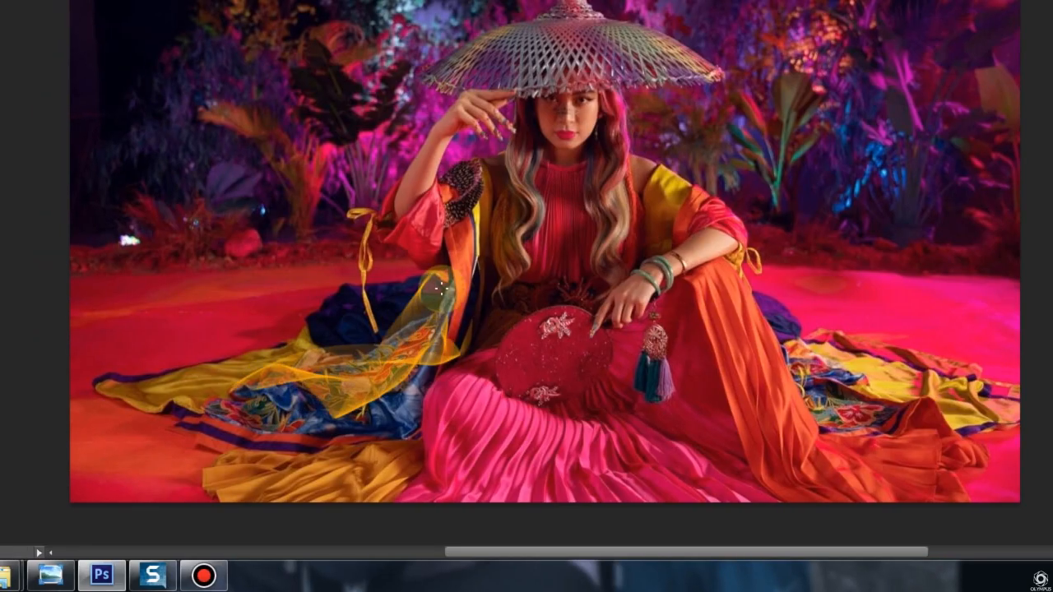
{"action": "key", "text": "f"}
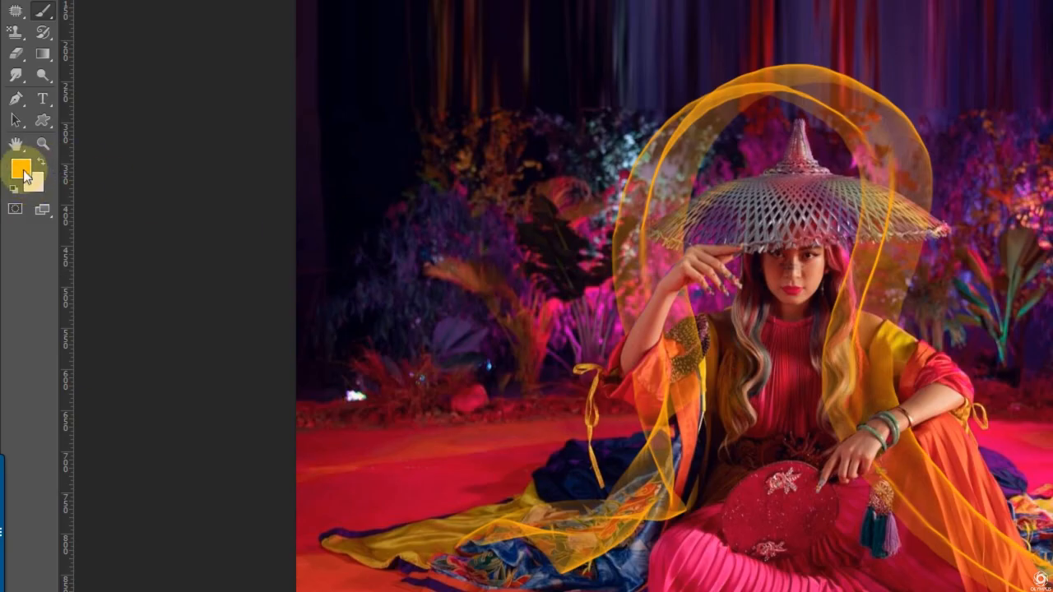
Set the foreground color to purple 7414ce and paint swirling ribbons over the photo's left background.
{"action": "left_click", "coordinate": [22, 171]}
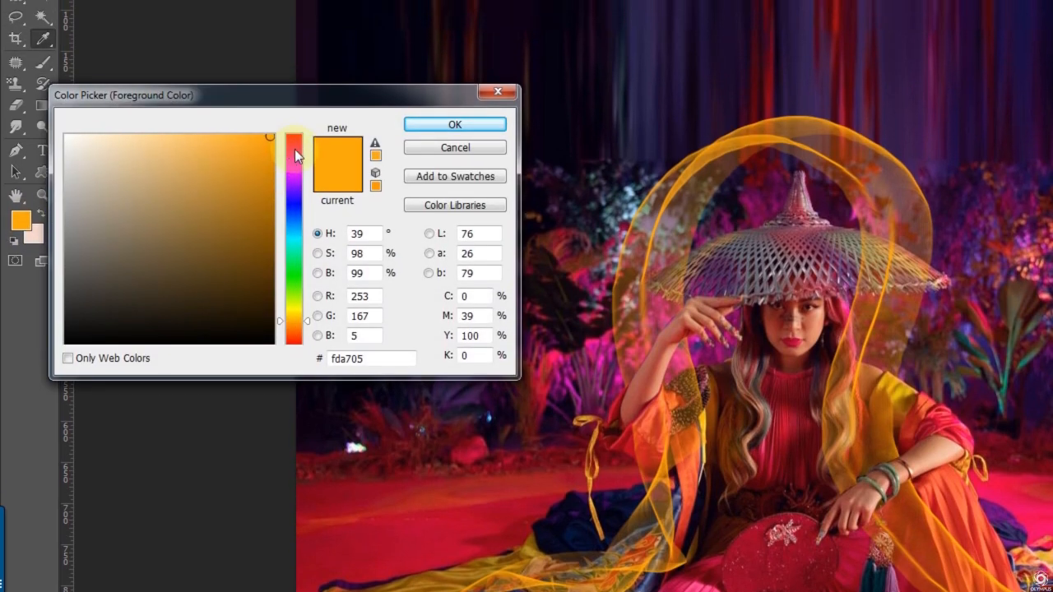
{"action": "left_click", "coordinate": [302, 172]}
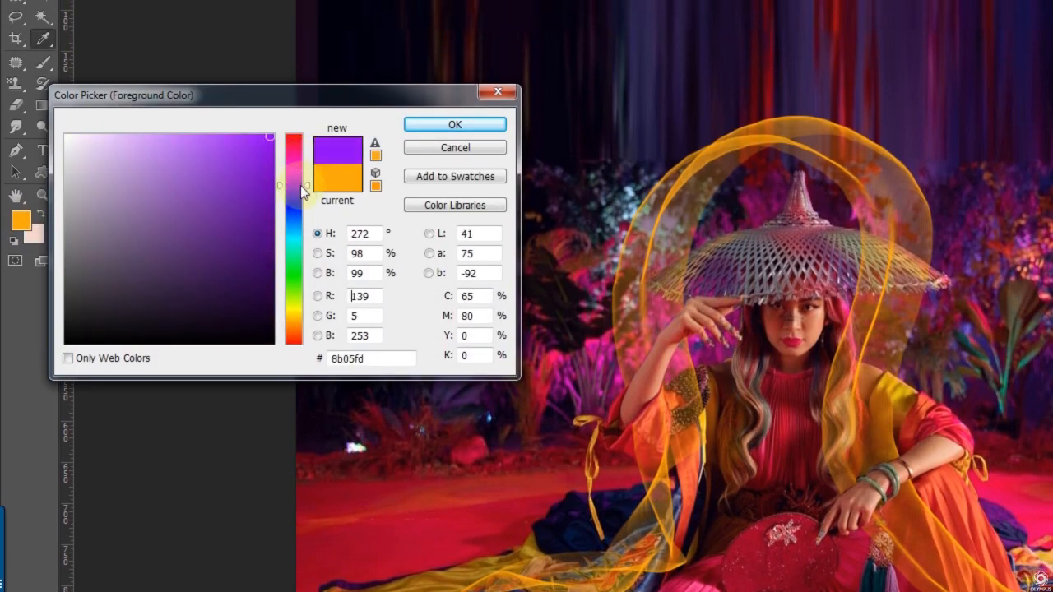
{"action": "left_click", "coordinate": [252, 173]}
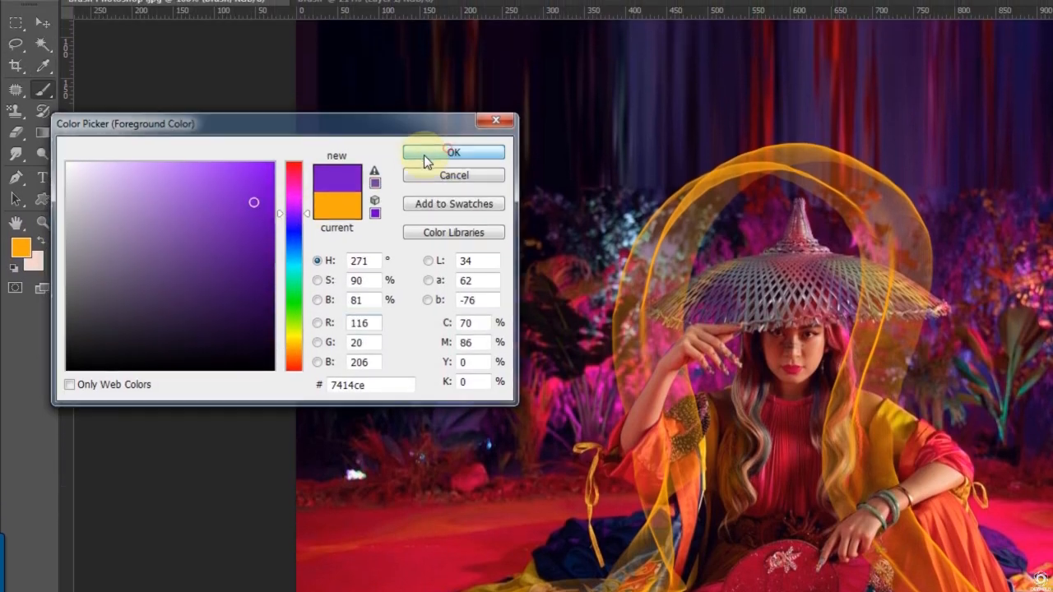
{"action": "left_click", "coordinate": [423, 124]}
{"action": "left_click", "coordinate": [316, 229]}
{"action": "left_click", "coordinate": [418, 212]}
{"action": "left_click", "coordinate": [195, 353]}
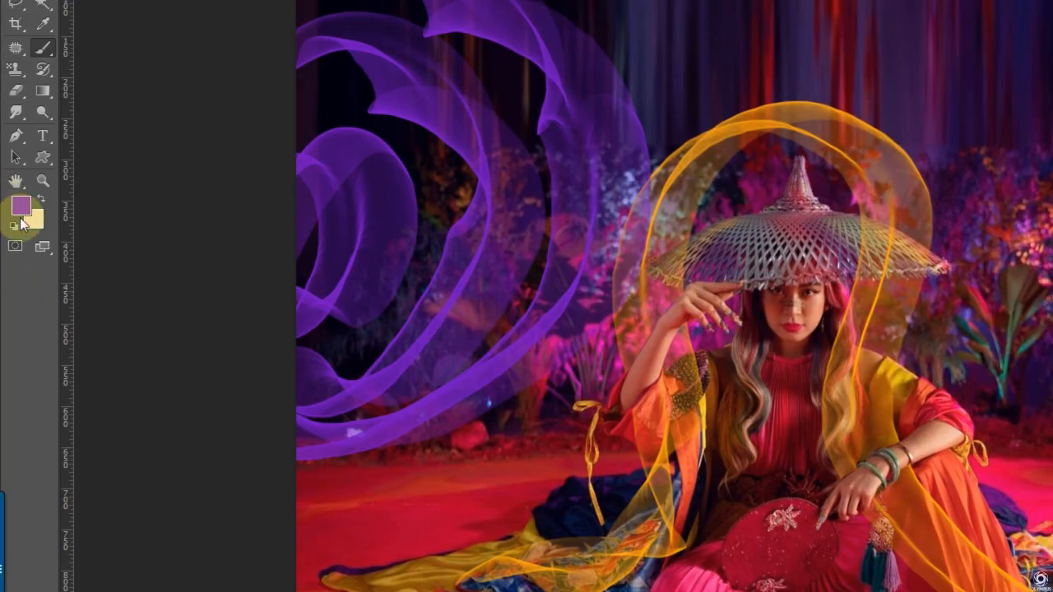
Set the foreground color to green 49ce14.
{"action": "left_click", "coordinate": [22, 212]}
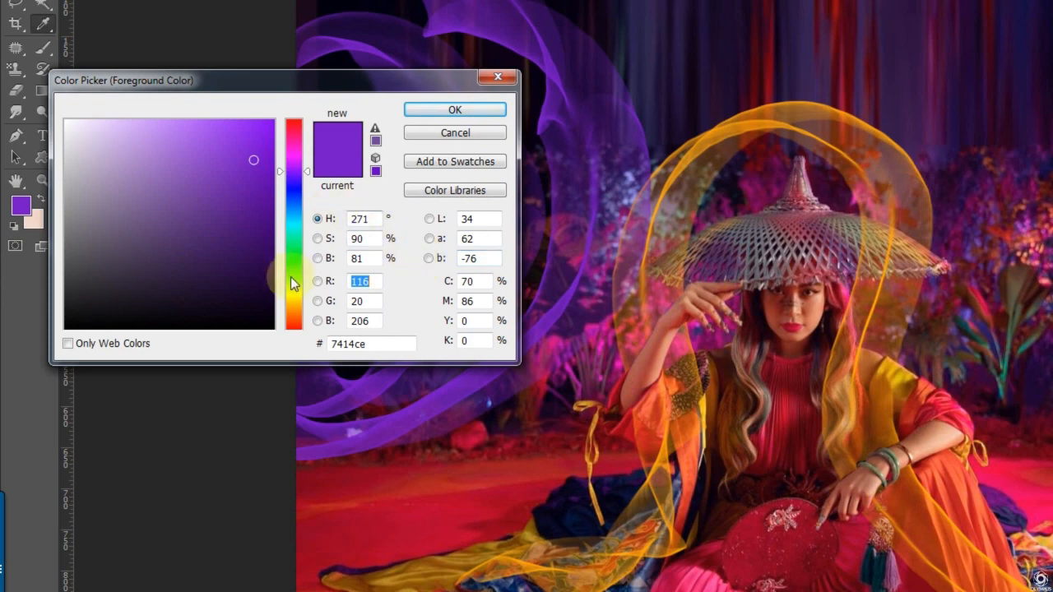
{"action": "left_click_drag", "start_coordinate": [296, 202], "coordinate": [297, 189]}
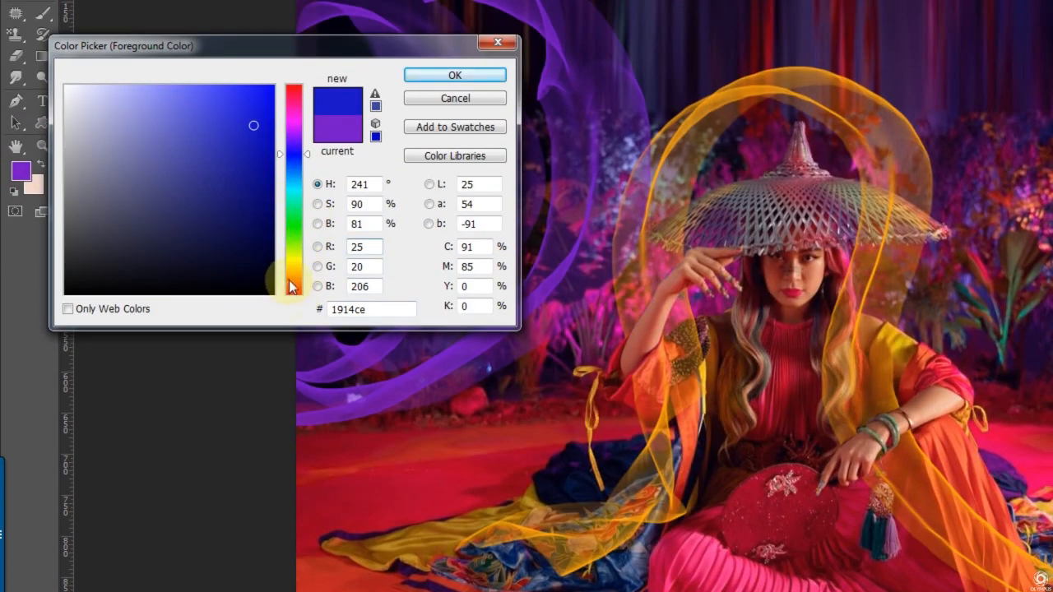
{"action": "left_click_drag", "start_coordinate": [290, 287], "coordinate": [282, 235]}
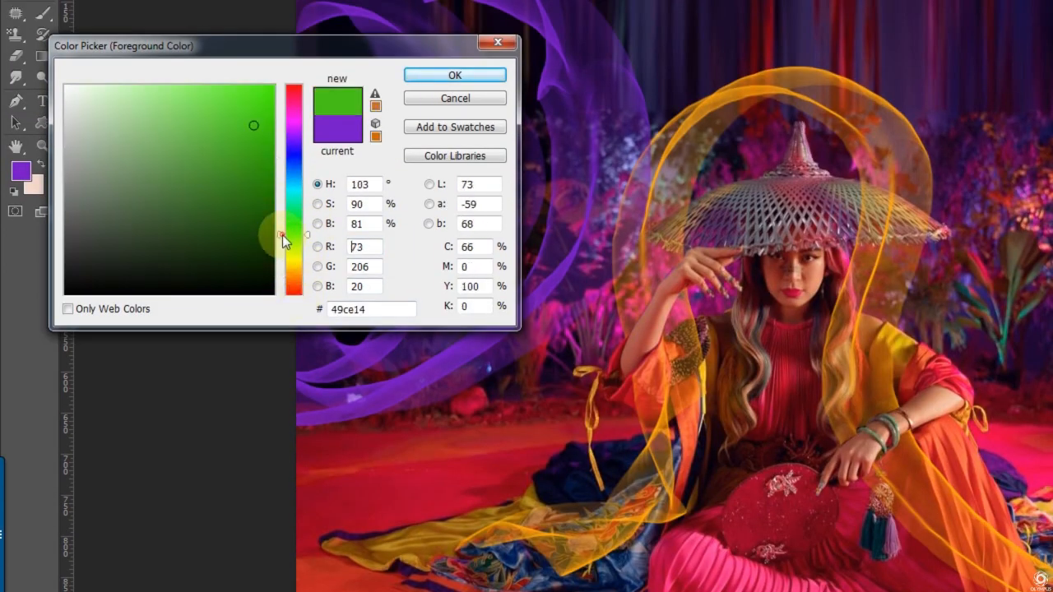
{"action": "left_click", "coordinate": [455, 75]}
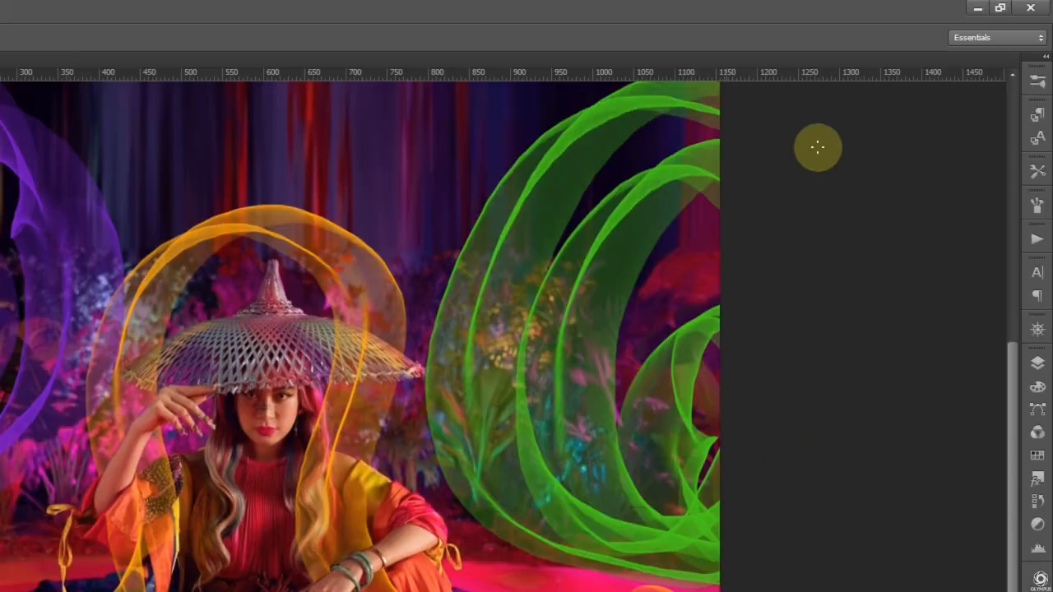